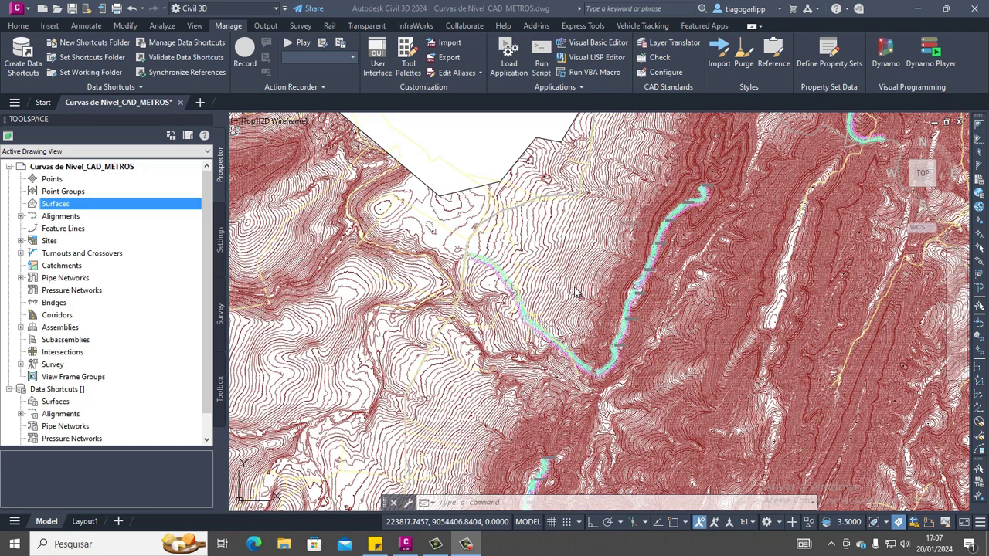
{"action": "left_click", "coordinate": [571, 266]}
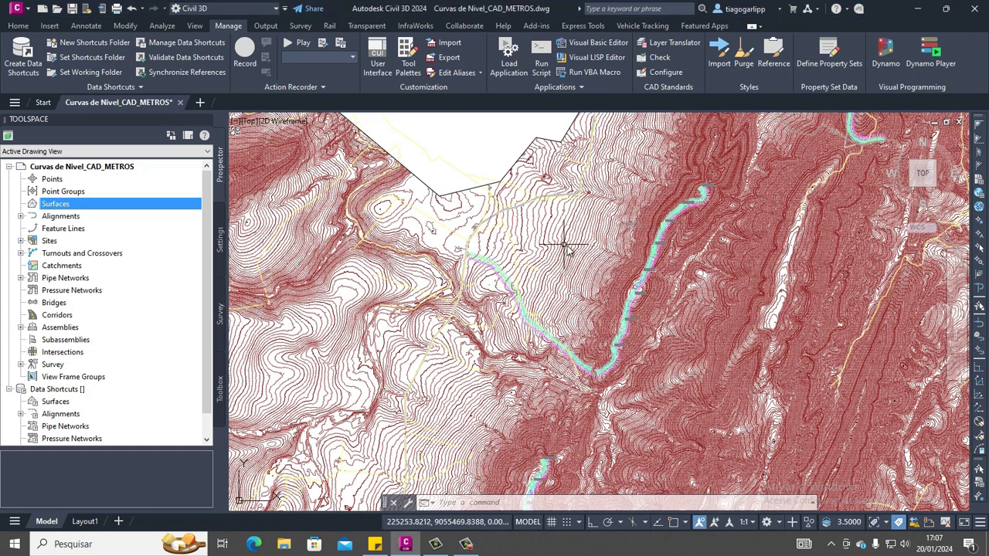
{"action": "middle_click_drag", "start_coordinate": [578, 260], "coordinate": [579, 258]}
{"action": "scroll", "coordinate": [573, 264], "scroll_direction": "up", "scroll_amount": 3}
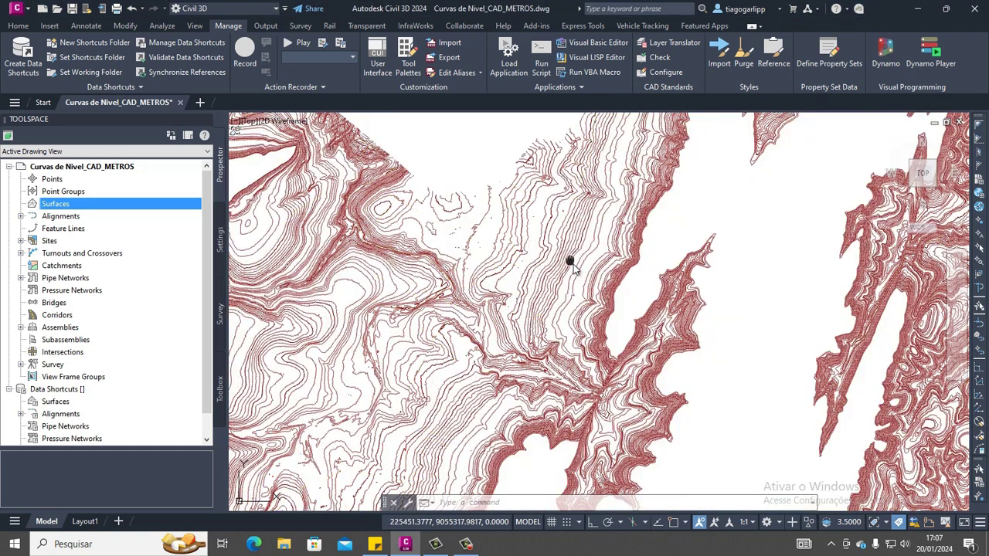
{"action": "scroll", "coordinate": [574, 265], "scroll_direction": "down", "scroll_amount": 4}
{"action": "scroll", "coordinate": [541, 259], "scroll_direction": "down", "scroll_amount": 2}
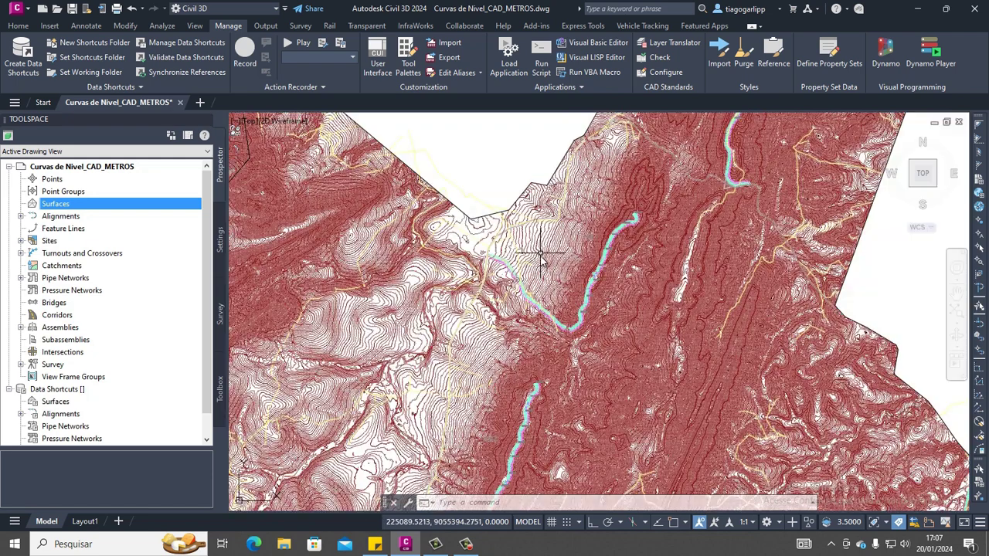
{"action": "scroll", "coordinate": [541, 263], "scroll_direction": "up", "scroll_amount": 2}
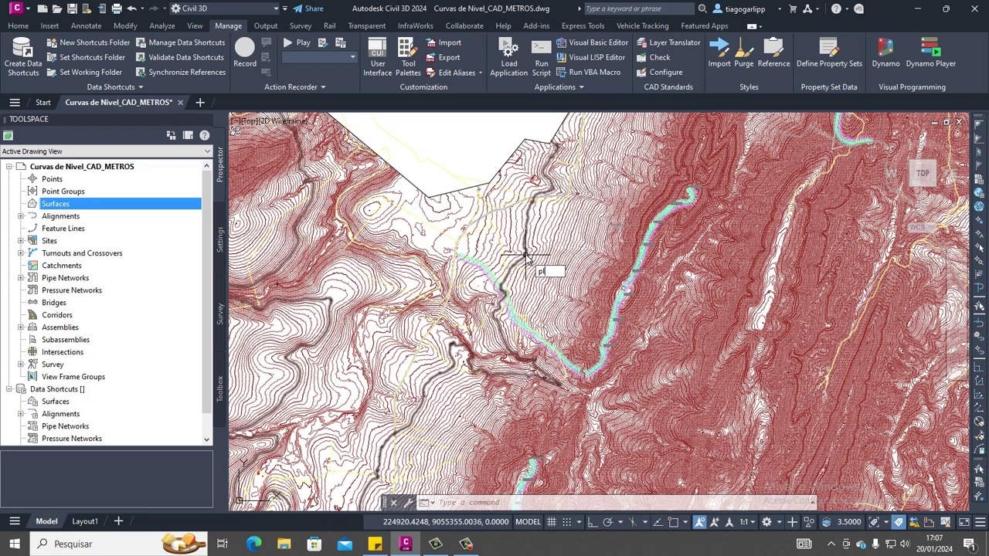
Step: Draw a closed polyline boundary enclosing the bent road alignment in the middle of the contour map
{"action": "key", "text": "Return"}
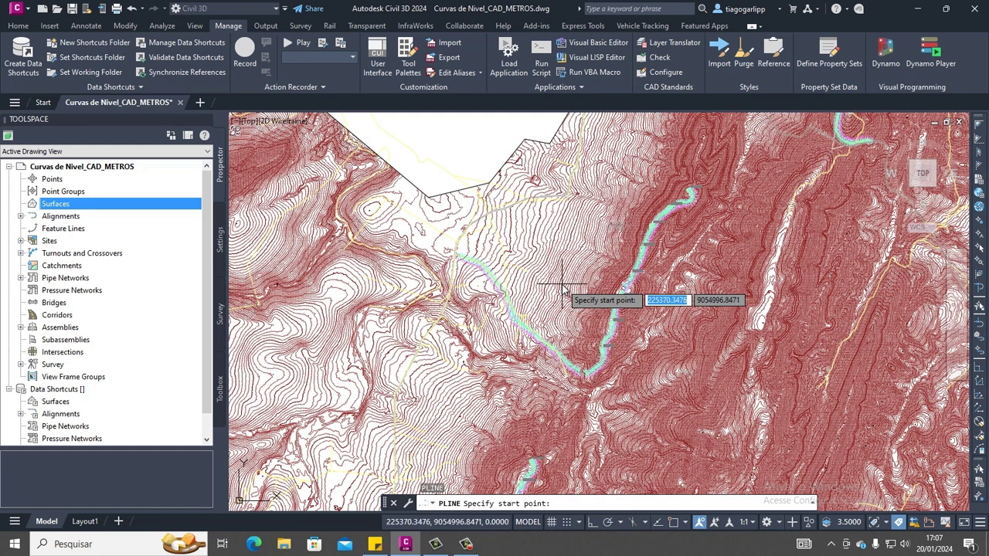
{"action": "left_click", "coordinate": [562, 284]}
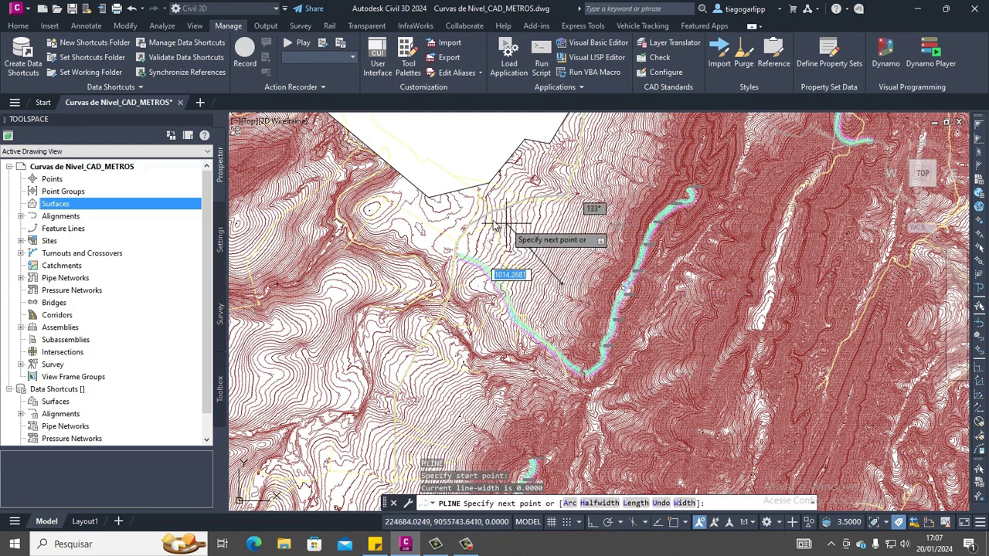
{"action": "left_click", "coordinate": [457, 222]}
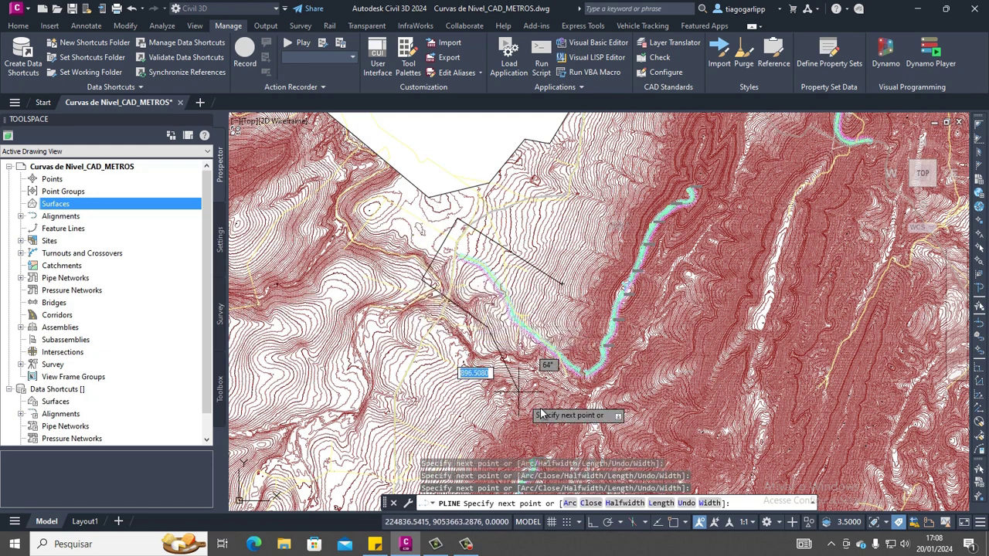
{"action": "left_click", "coordinate": [584, 423]}
{"action": "left_click", "coordinate": [650, 384]}
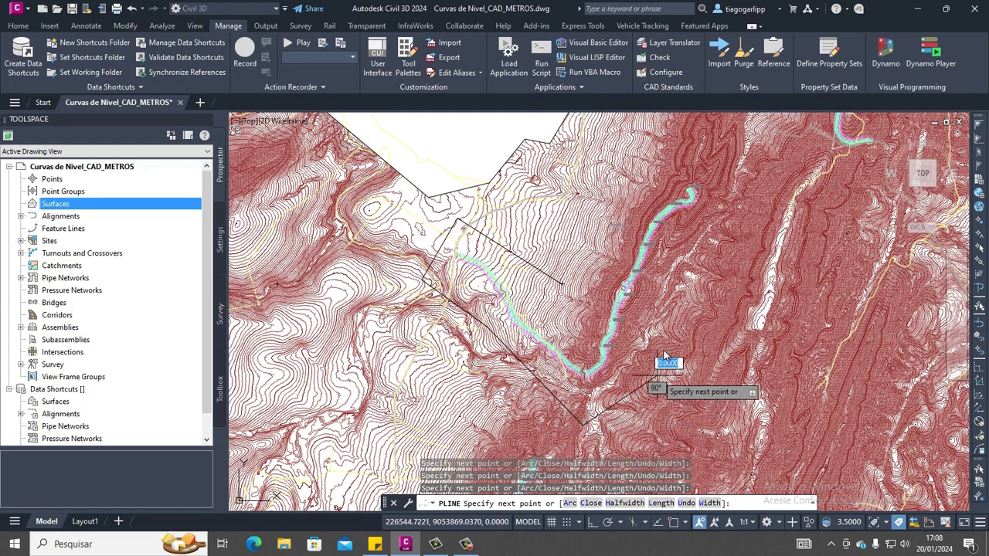
{"action": "left_click", "coordinate": [733, 195]}
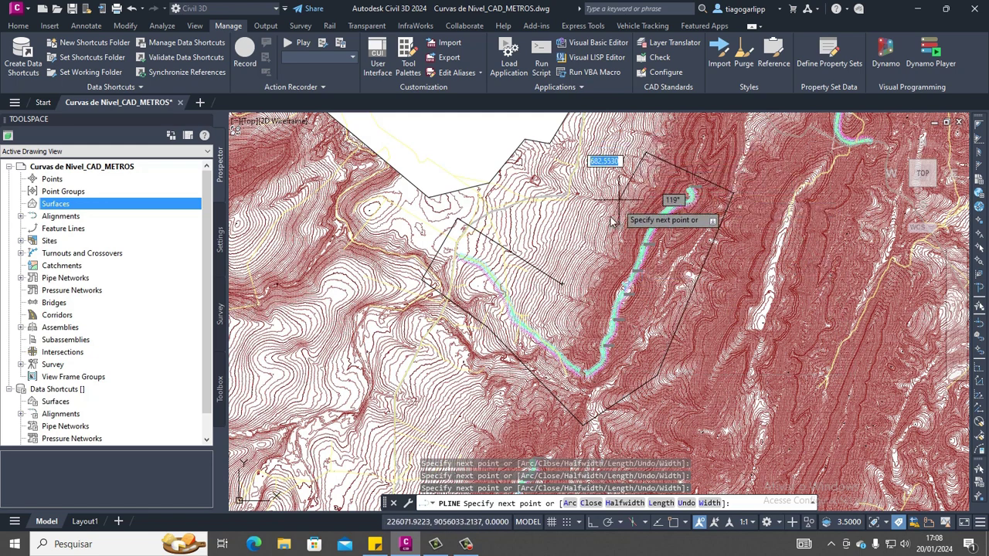
{"action": "type", "text": "c"}
{"action": "key", "text": "Return"}
{"action": "middle_click_drag", "start_coordinate": [625, 263], "coordinate": [622, 273]}
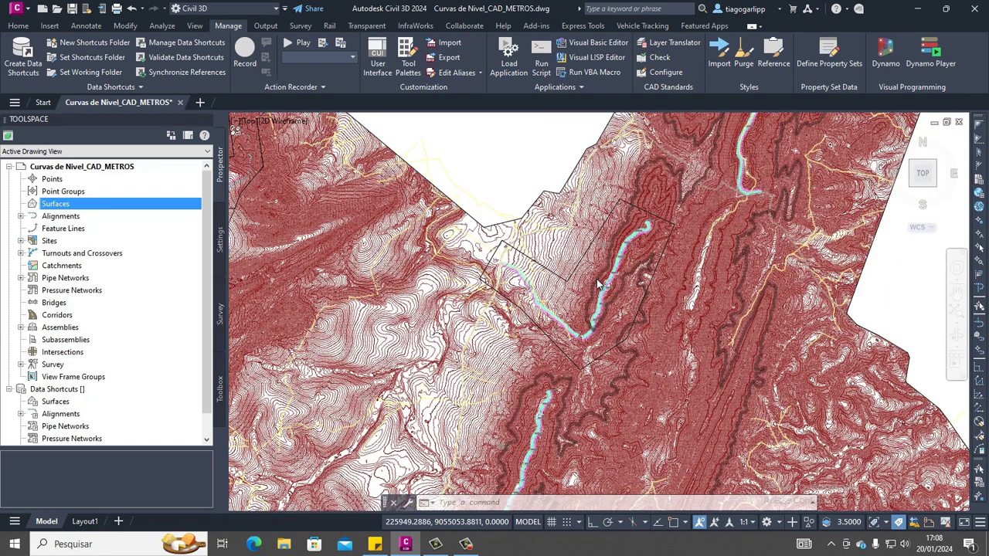
{"action": "scroll", "coordinate": [598, 284], "scroll_direction": "up", "scroll_amount": 2}
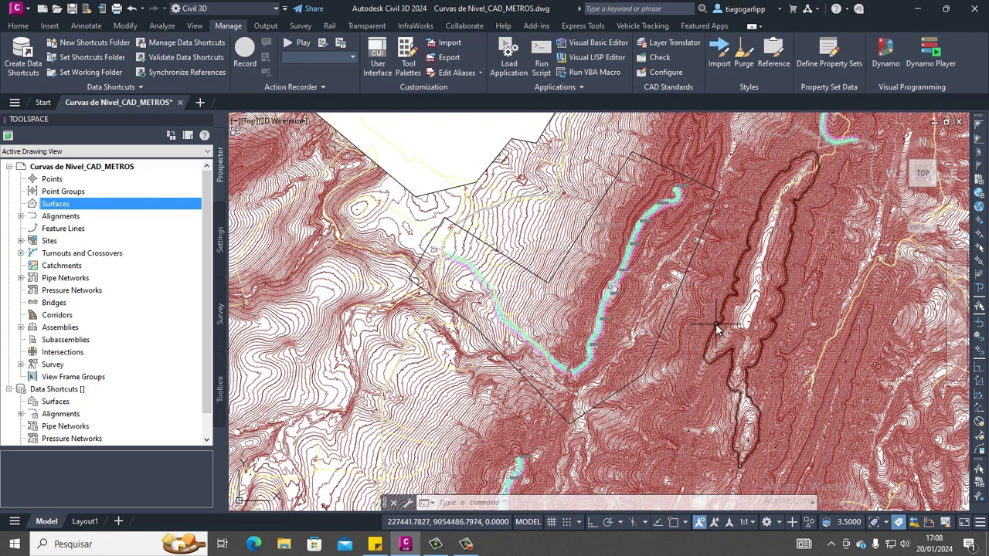
{"action": "type", "text": "mapclean"}
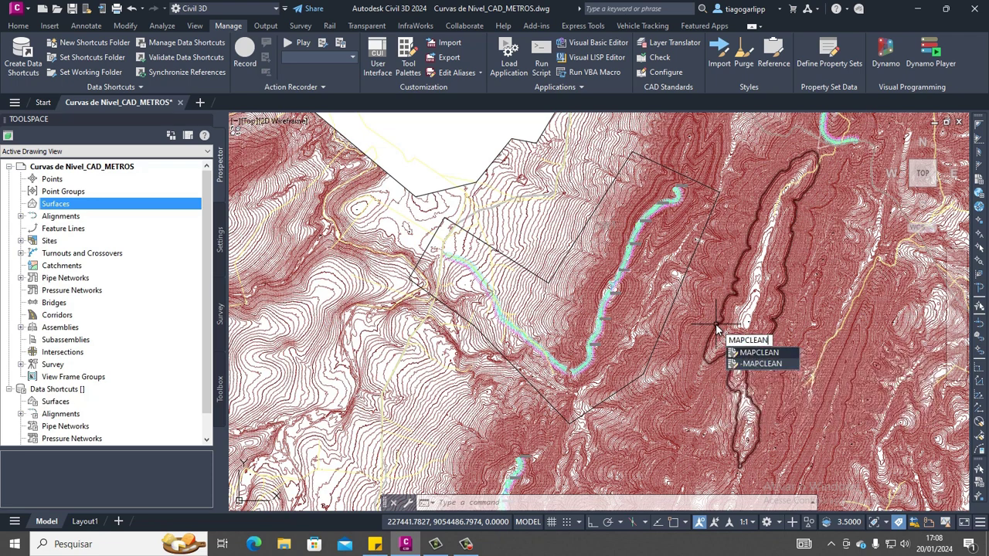
{"action": "key", "text": "Return"}
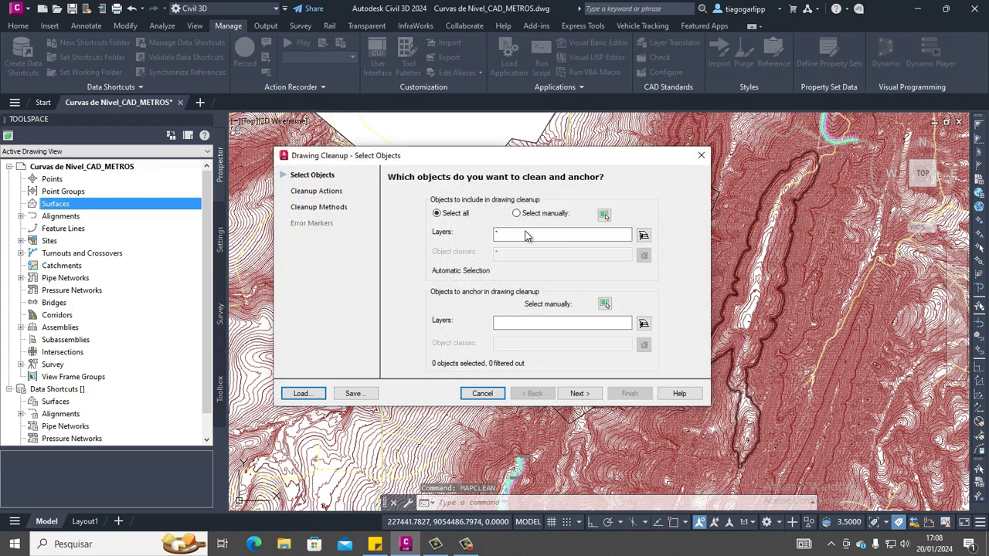
{"action": "left_click", "coordinate": [537, 215]}
{"action": "left_click", "coordinate": [604, 216]}
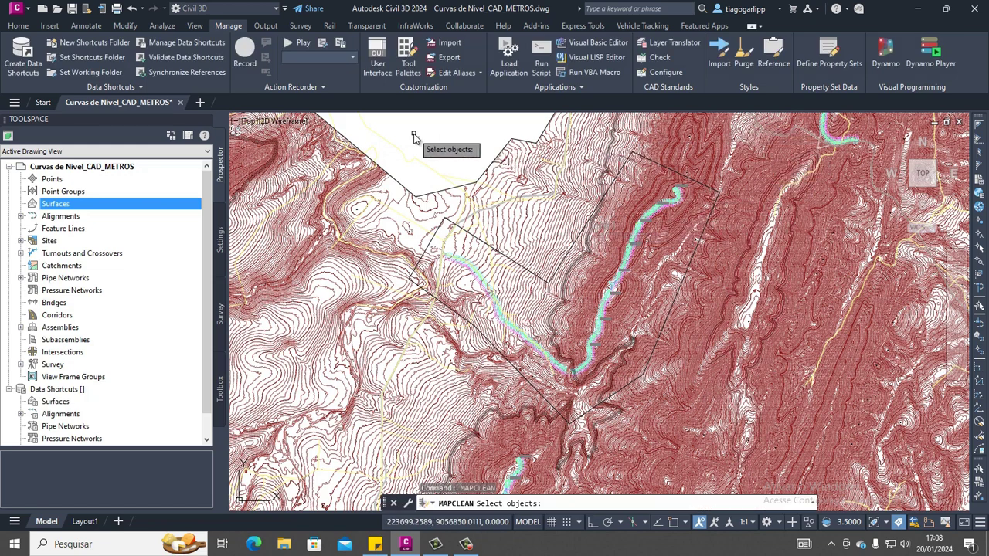
{"action": "left_click", "coordinate": [407, 131]}
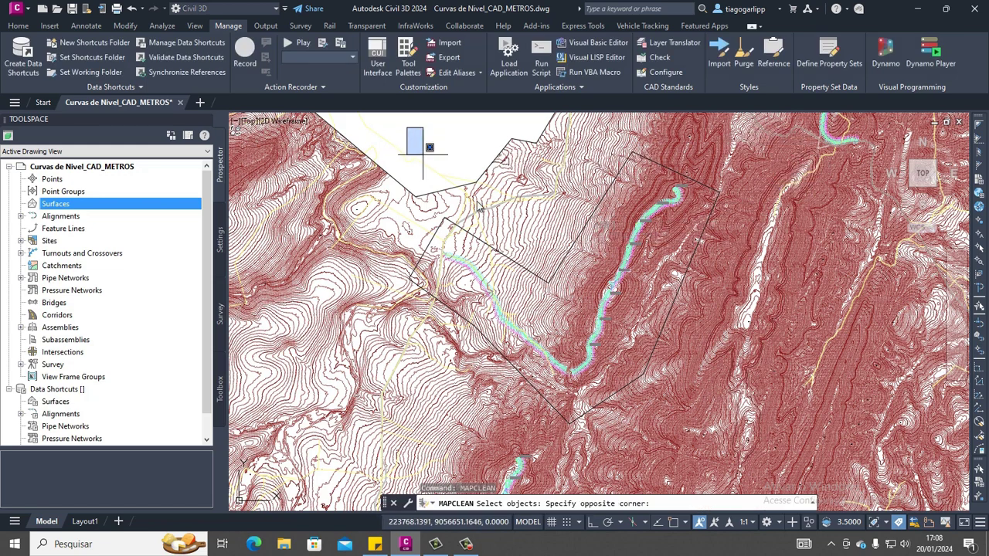
{"action": "left_click", "coordinate": [729, 420]}
{"action": "key", "text": "Escape"}
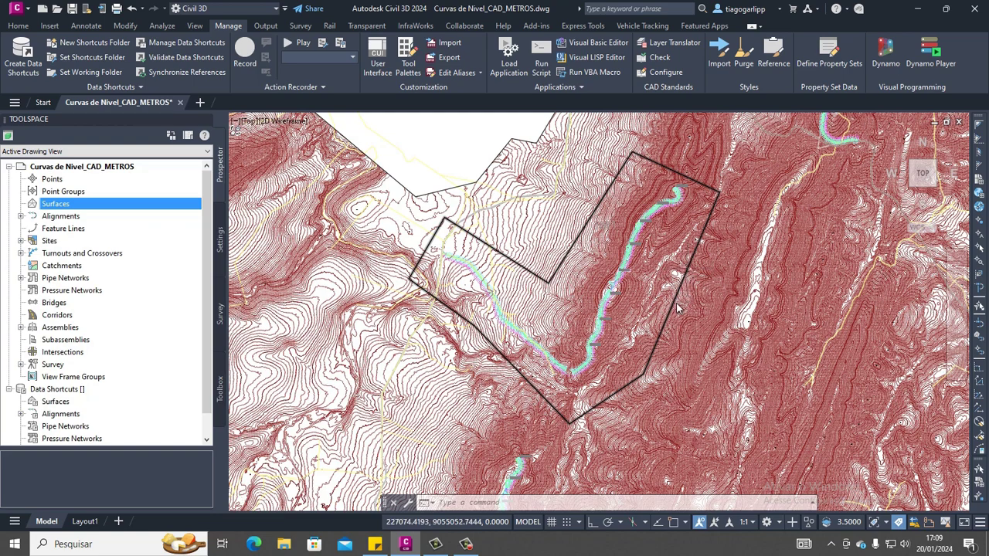
Step: Start a drawing cleanup with MAPCLEAN and set the objects to include to manual selection
{"action": "scroll", "coordinate": [664, 342], "scroll_direction": "up", "scroll_amount": 2}
{"action": "scroll", "coordinate": [624, 454], "scroll_direction": "up", "scroll_amount": 2}
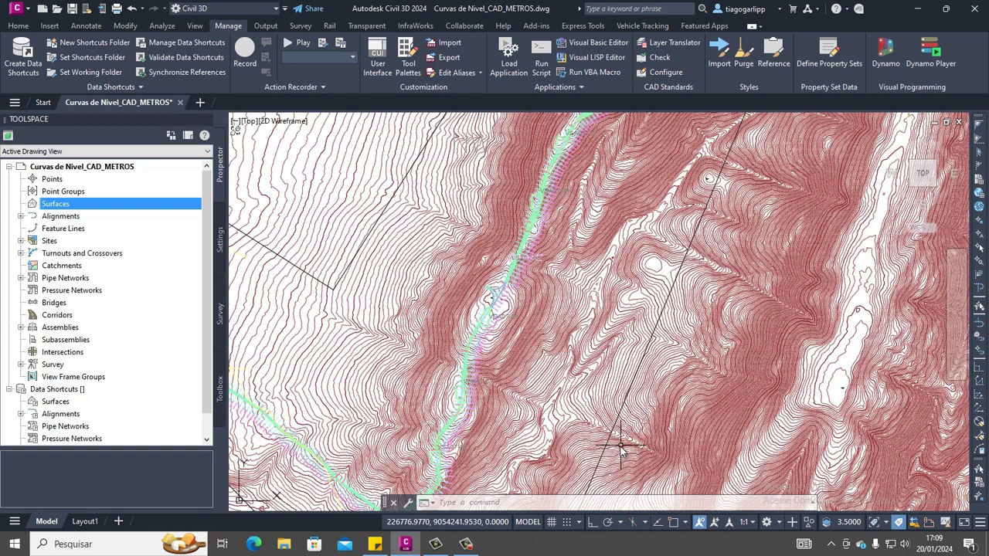
{"action": "scroll", "coordinate": [623, 415], "scroll_direction": "down", "scroll_amount": 3}
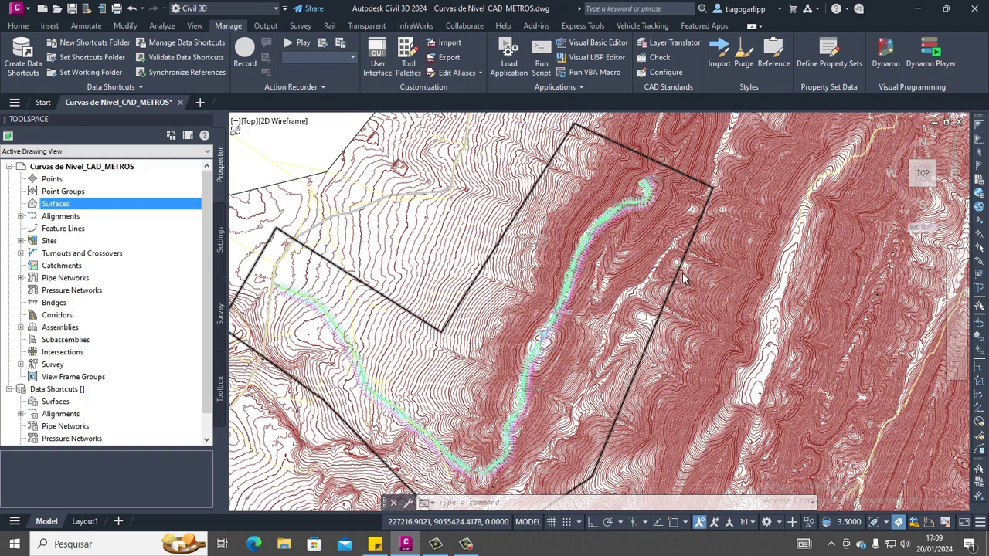
{"action": "scroll", "coordinate": [683, 279], "scroll_direction": "down", "scroll_amount": 2}
{"action": "type", "text": "map"}
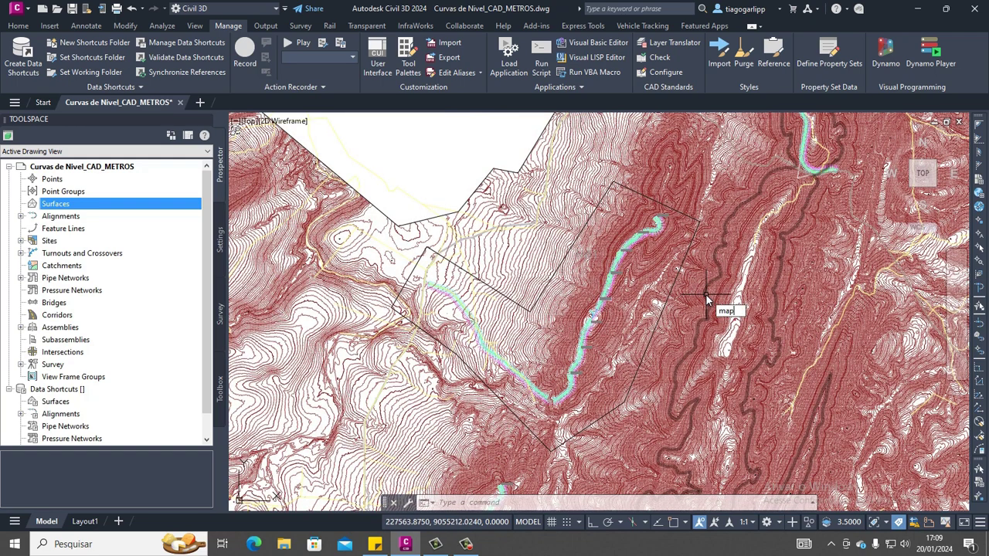
{"action": "type", "text": "i"}
{"action": "key", "text": "Return"}
{"action": "left_click", "coordinate": [545, 213]}
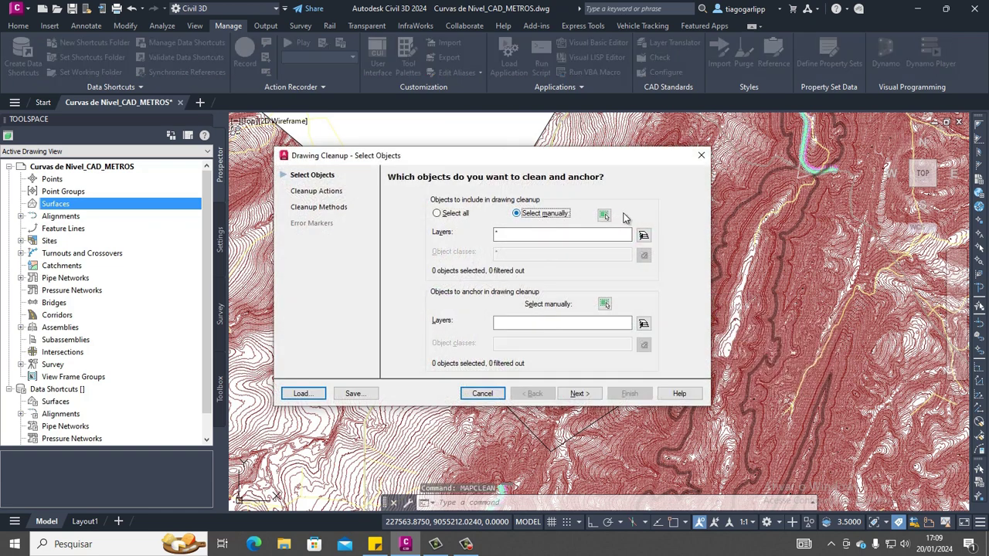
{"action": "left_click", "coordinate": [604, 215]}
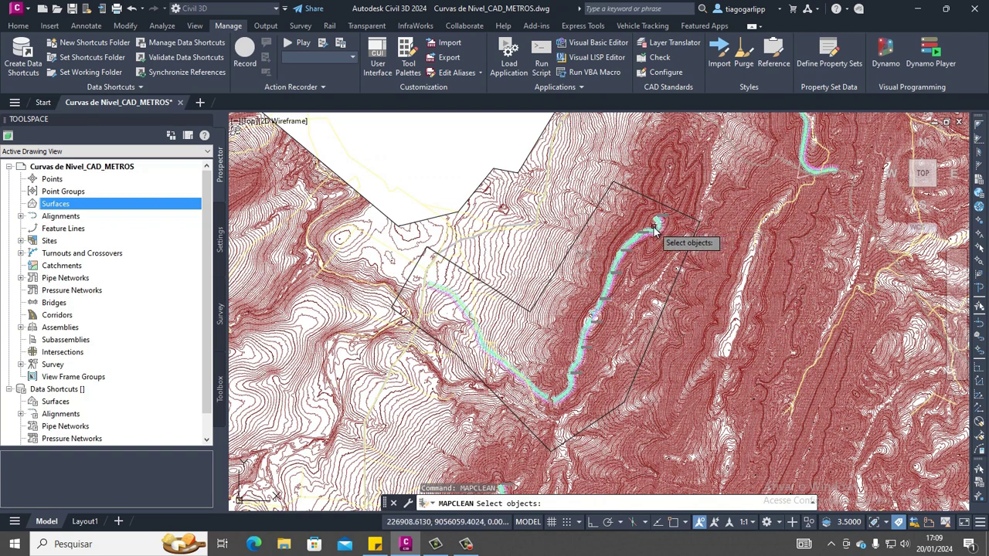
Step: Select the contours and boundary polyline using a crossing polygon traced around the boundary, and run the drawing cleanup on them
{"action": "left_click", "coordinate": [452, 188]}
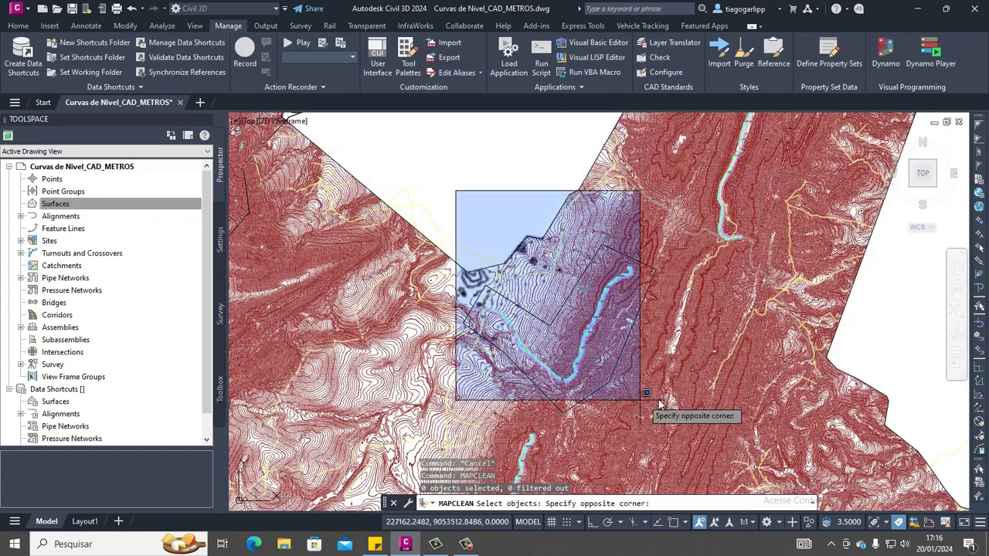
{"action": "left_click", "coordinate": [684, 459]}
{"action": "type", "text": "cp"}
{"action": "key", "text": "Return"}
{"action": "scroll", "coordinate": [653, 289], "scroll_direction": "down", "scroll_amount": 2}
{"action": "left_click", "coordinate": [649, 306]}
{"action": "left_click", "coordinate": [530, 256]}
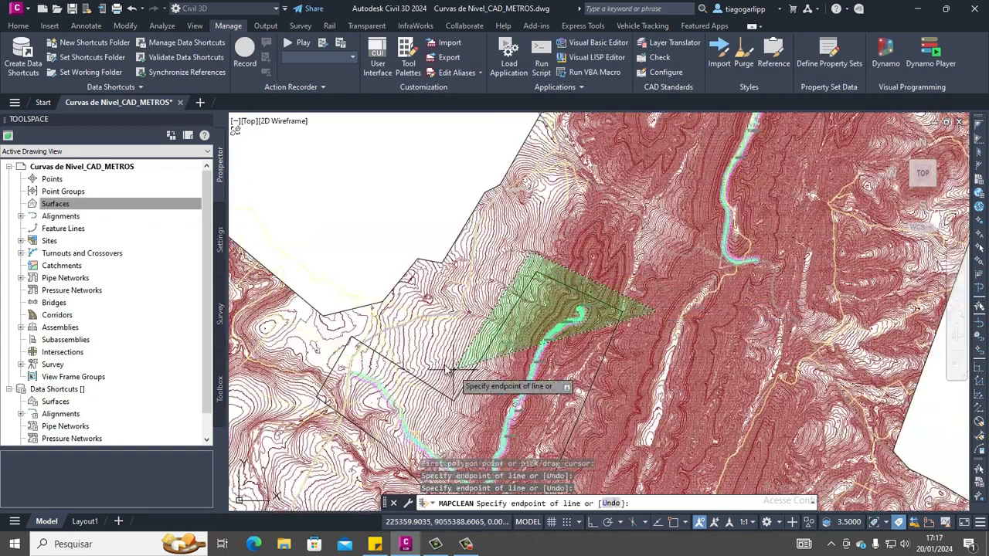
{"action": "left_click", "coordinate": [451, 369]}
{"action": "scroll", "coordinate": [327, 309], "scroll_direction": "down", "scroll_amount": 2}
{"action": "left_click", "coordinate": [318, 322]}
{"action": "key", "text": "Return"}
{"action": "key", "text": "Return"}
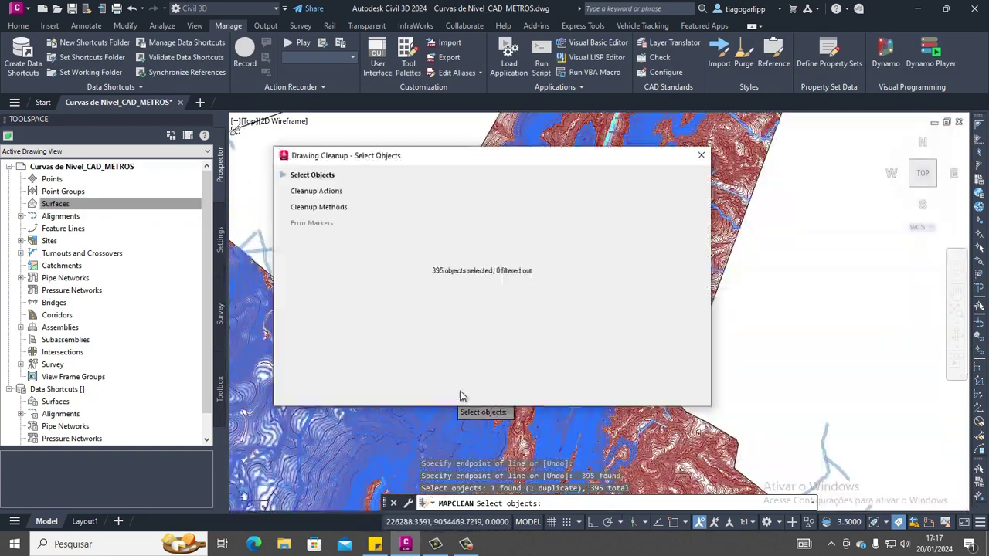
{"action": "left_click", "coordinate": [580, 393]}
{"action": "left_click", "coordinate": [629, 394]}
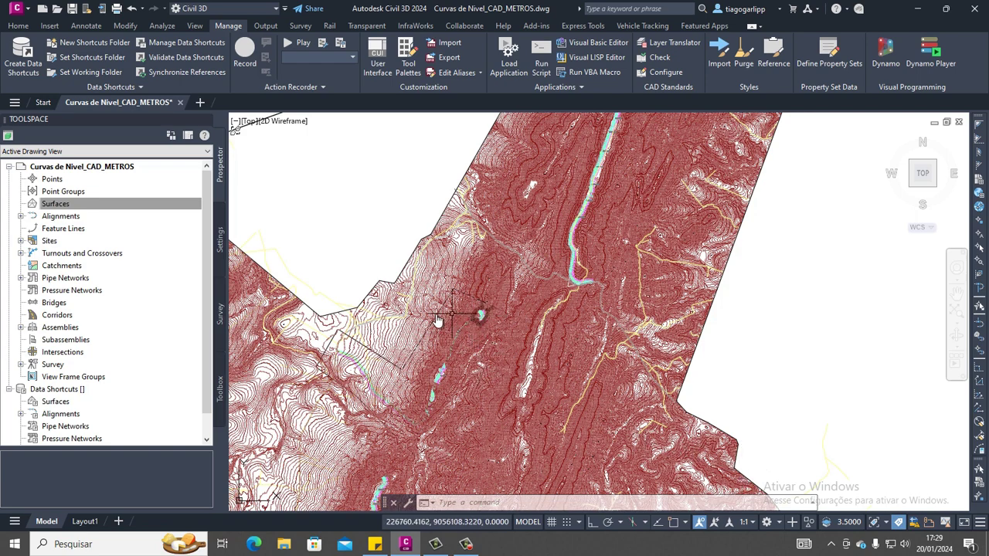
Step: Examine how the contour lines meet the boundary polyline at its corner east of VSA07-01
{"action": "middle_click_drag", "start_coordinate": [431, 317], "coordinate": [491, 294]}
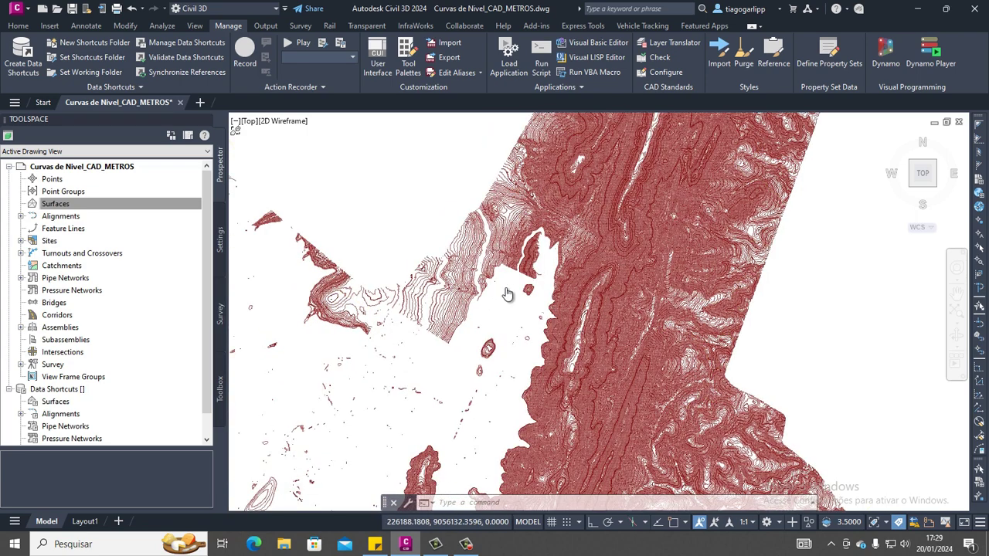
{"action": "scroll", "coordinate": [507, 295], "scroll_direction": "up", "scroll_amount": 3}
{"action": "scroll", "coordinate": [519, 282], "scroll_direction": "up", "scroll_amount": 3}
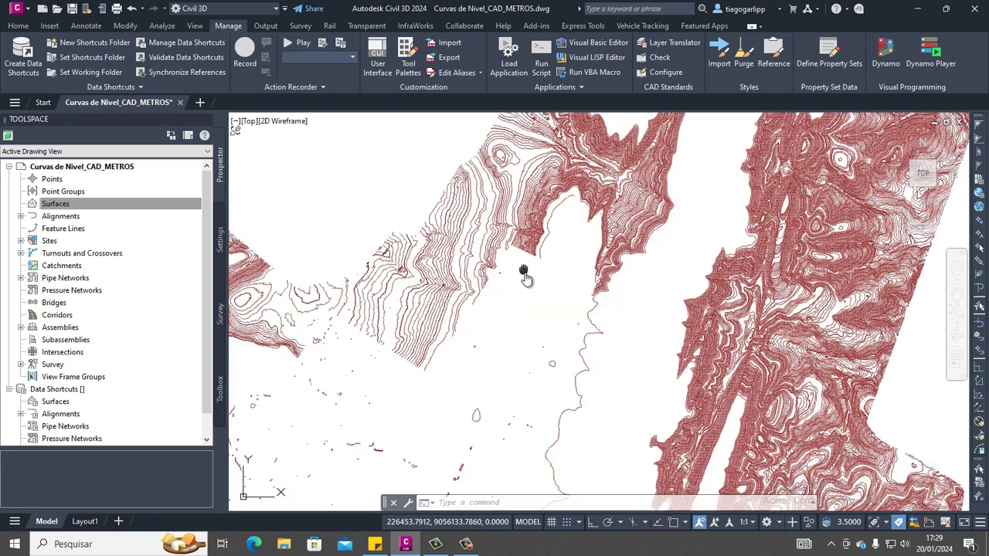
{"action": "middle_click_drag", "start_coordinate": [523, 273], "coordinate": [533, 259]}
{"action": "scroll", "coordinate": [565, 387], "scroll_direction": "up", "scroll_amount": 2}
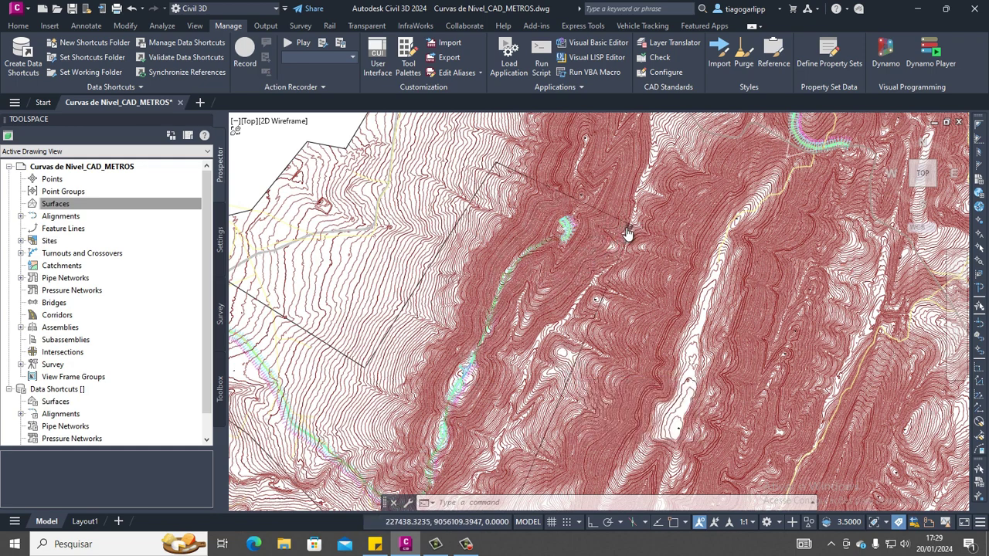
{"action": "scroll", "coordinate": [628, 234], "scroll_direction": "up", "scroll_amount": 2}
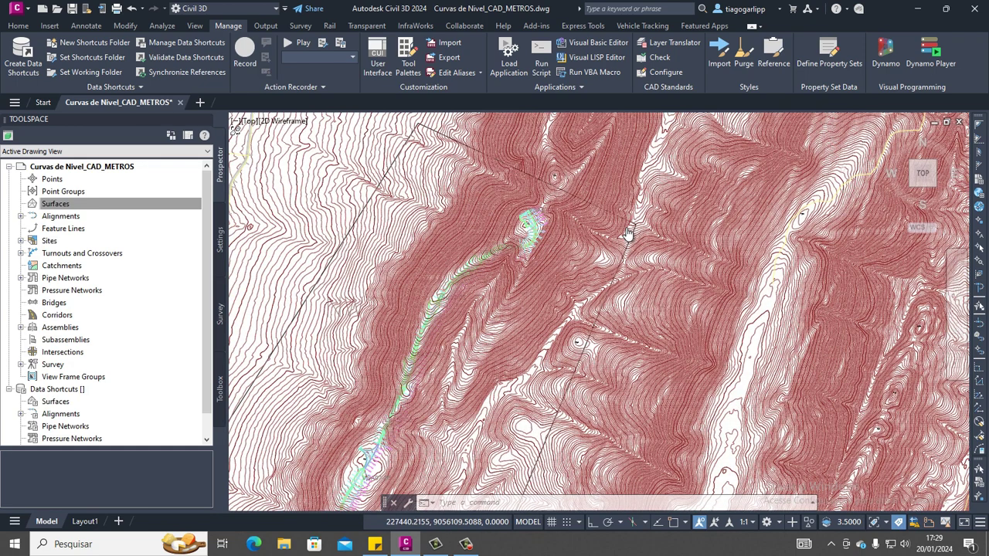
{"action": "scroll", "coordinate": [628, 233], "scroll_direction": "up", "scroll_amount": 2}
{"action": "scroll", "coordinate": [628, 233], "scroll_direction": "up", "scroll_amount": 2}
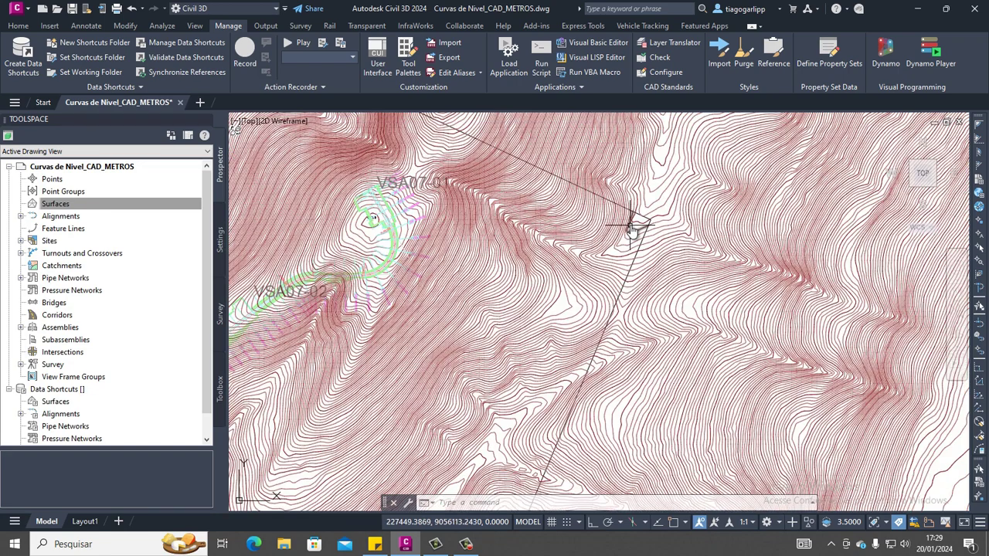
{"action": "left_click", "coordinate": [638, 222]}
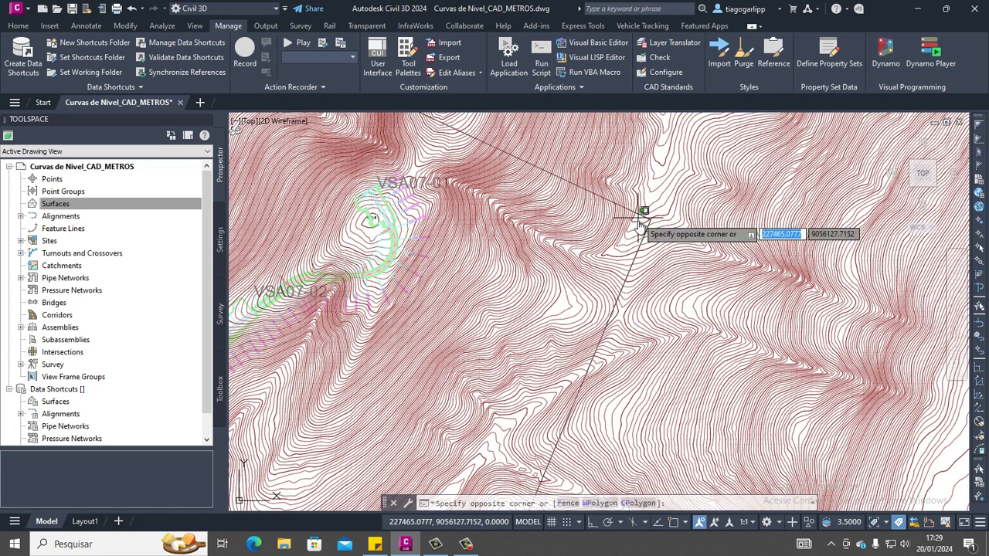
{"action": "key", "text": "Escape"}
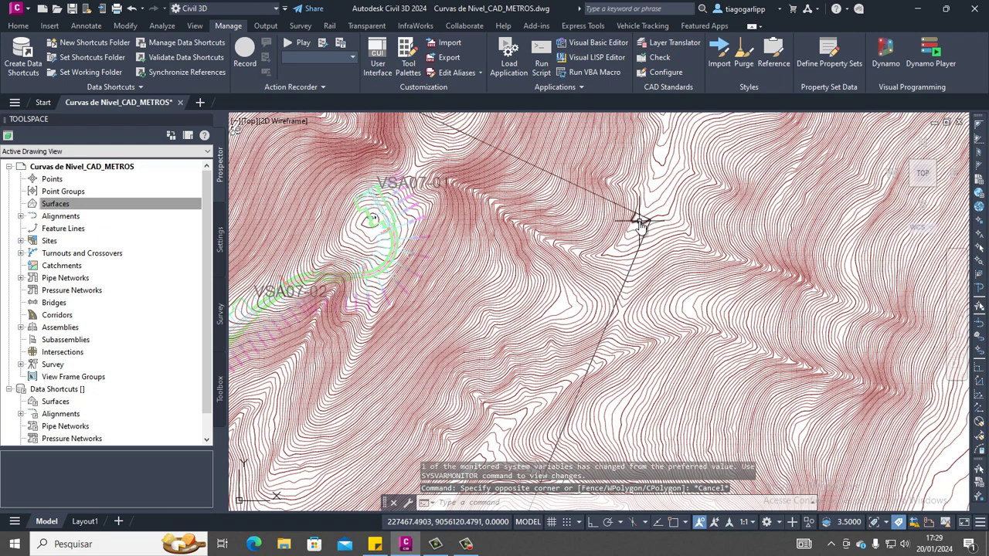
{"action": "left_click", "coordinate": [641, 218]}
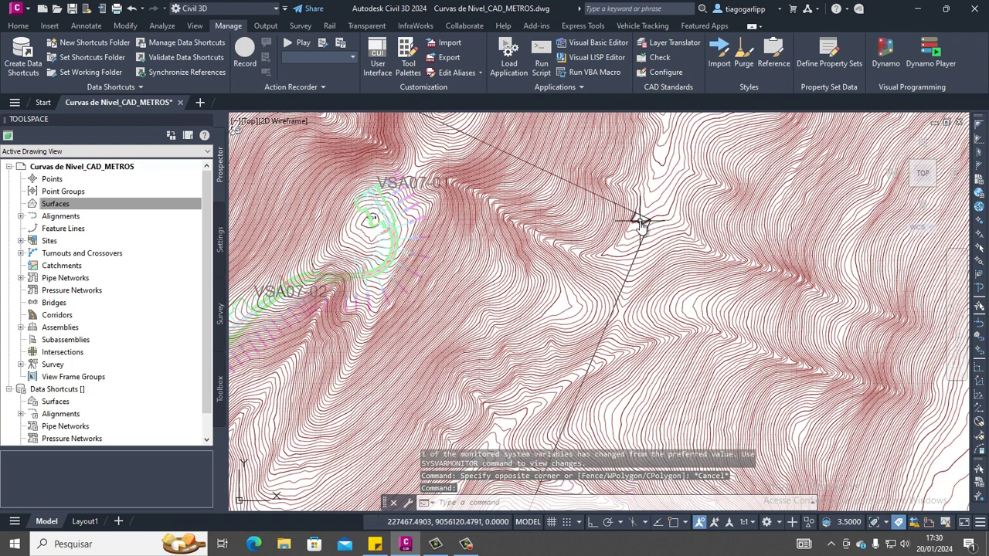
{"action": "key", "text": "Escape"}
{"action": "scroll", "coordinate": [642, 224], "scroll_direction": "up", "scroll_amount": 2}
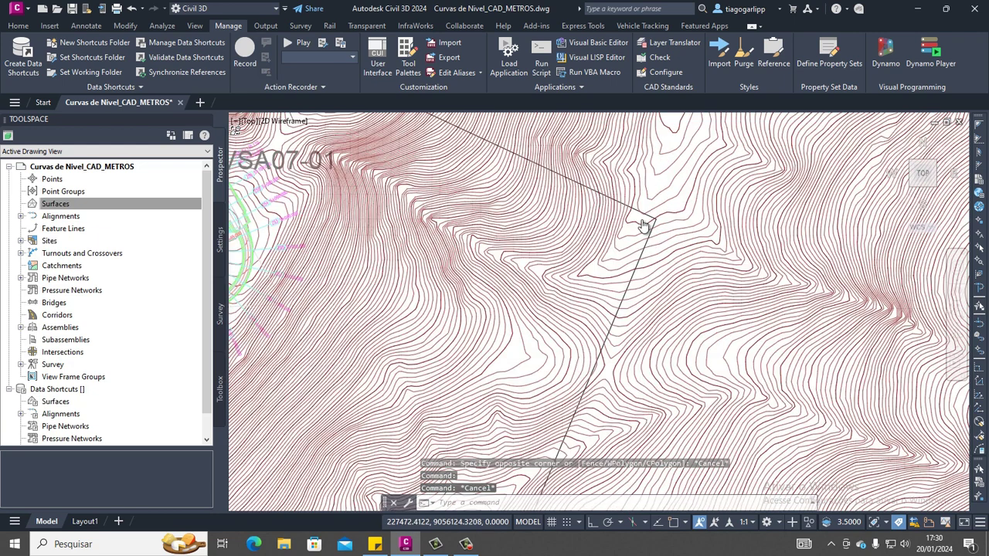
{"action": "scroll", "coordinate": [643, 227], "scroll_direction": "up", "scroll_amount": 2}
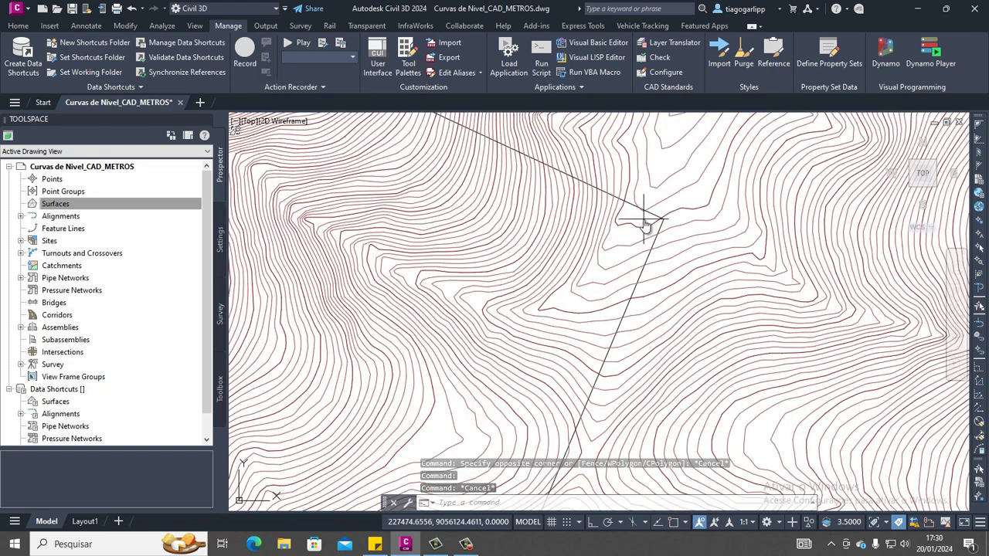
Step: Select the contours inside the boundary using a crossing polygon traced along its inner side, and copy them to the clipboard
{"action": "left_click", "coordinate": [642, 221]}
{"action": "type", "text": "cp"}
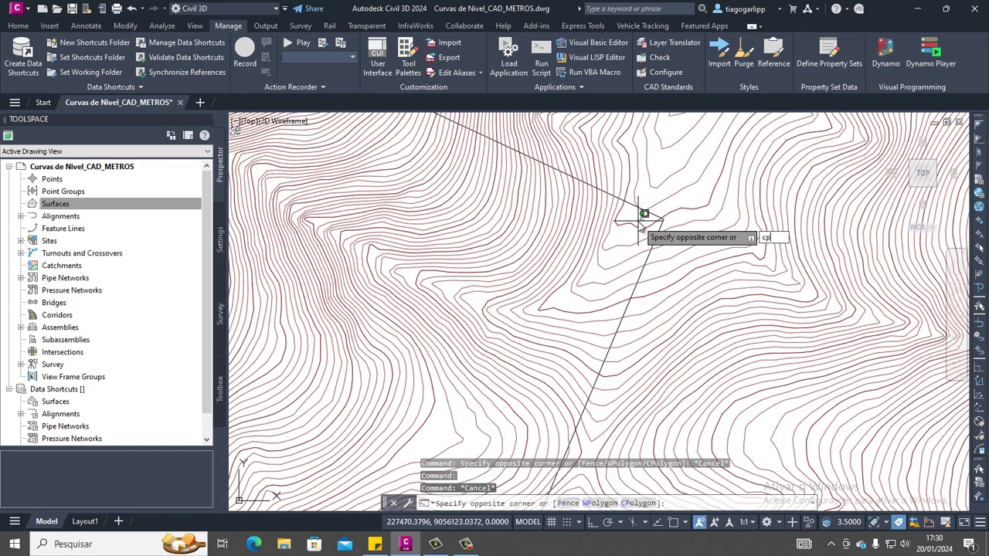
{"action": "key", "text": "Return"}
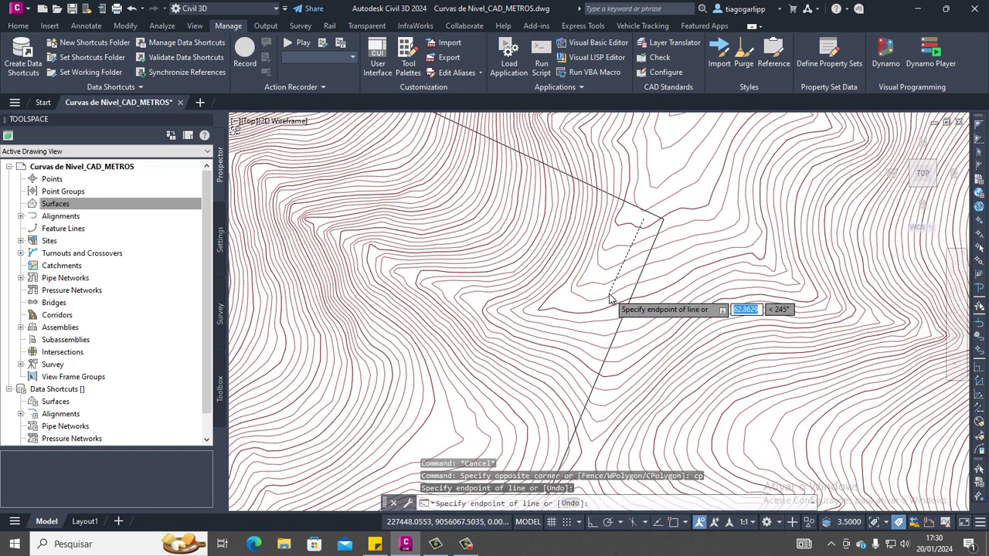
{"action": "scroll", "coordinate": [609, 301], "scroll_direction": "down", "scroll_amount": 2}
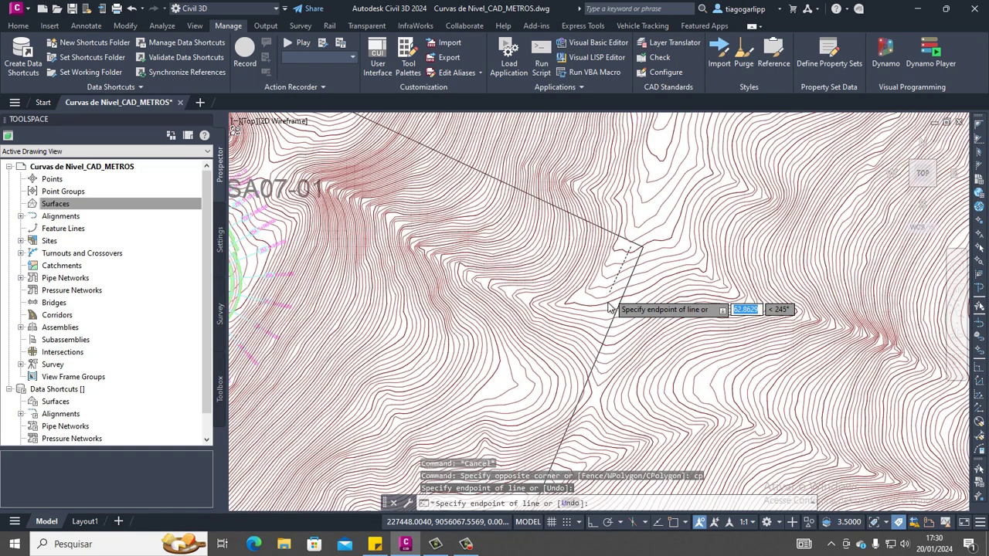
{"action": "scroll", "coordinate": [609, 306], "scroll_direction": "down", "scroll_amount": 2}
{"action": "scroll", "coordinate": [563, 414], "scroll_direction": "up", "scroll_amount": 3}
{"action": "scroll", "coordinate": [604, 277], "scroll_direction": "up", "scroll_amount": 3}
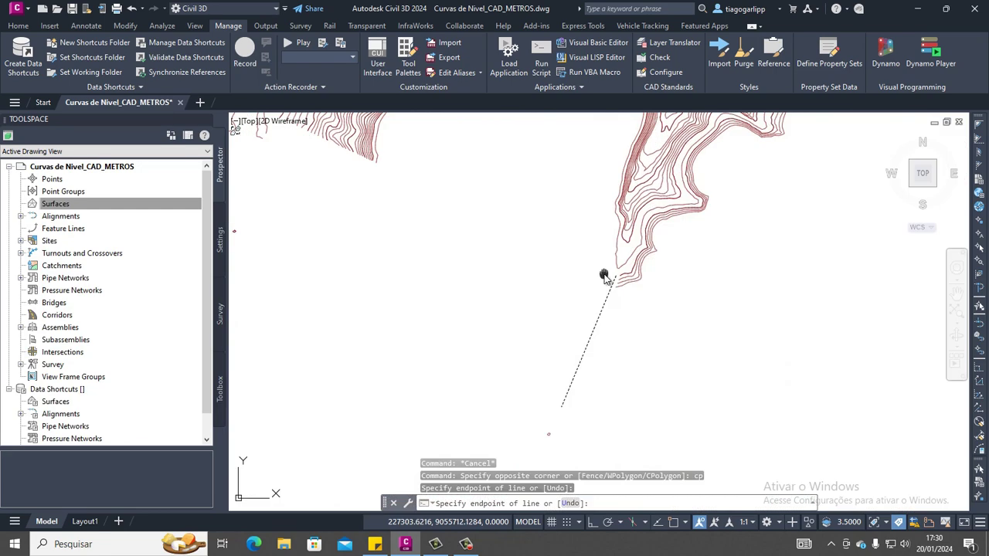
{"action": "middle_click_drag", "start_coordinate": [604, 276], "coordinate": [604, 284]}
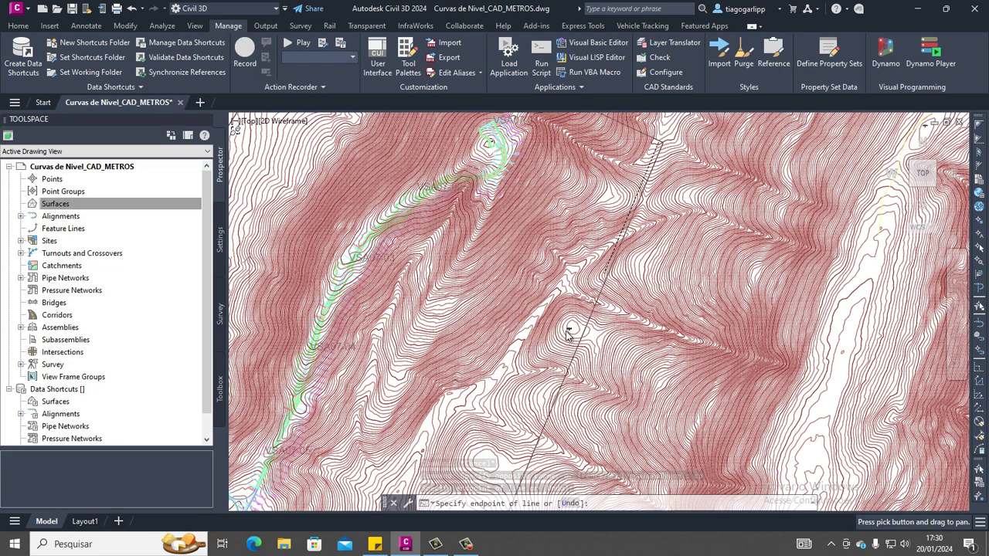
{"action": "scroll", "coordinate": [568, 333], "scroll_direction": "down", "scroll_amount": 1}
{"action": "scroll", "coordinate": [532, 402], "scroll_direction": "up", "scroll_amount": 2}
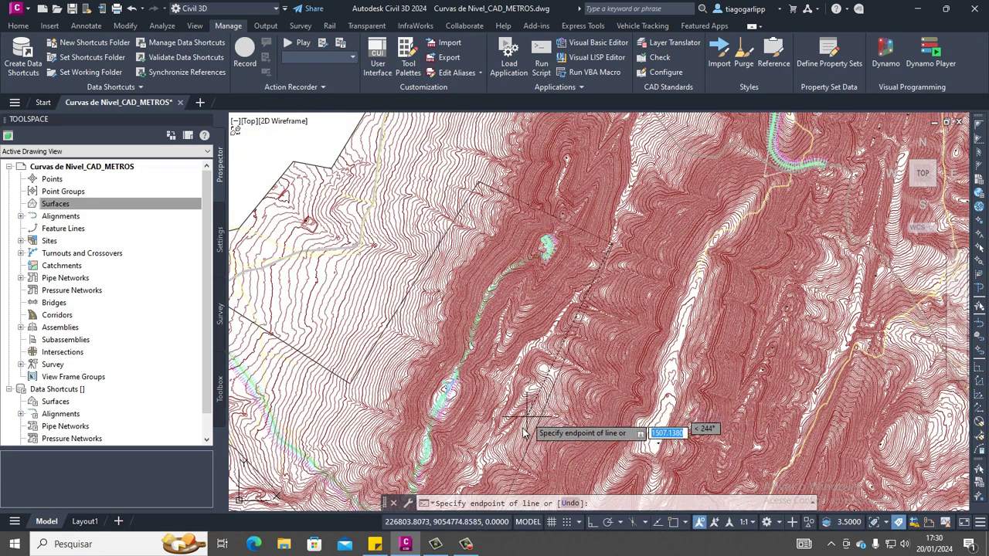
{"action": "scroll", "coordinate": [533, 402], "scroll_direction": "up", "scroll_amount": 3}
{"action": "middle_click_drag", "start_coordinate": [554, 336], "coordinate": [549, 319]}
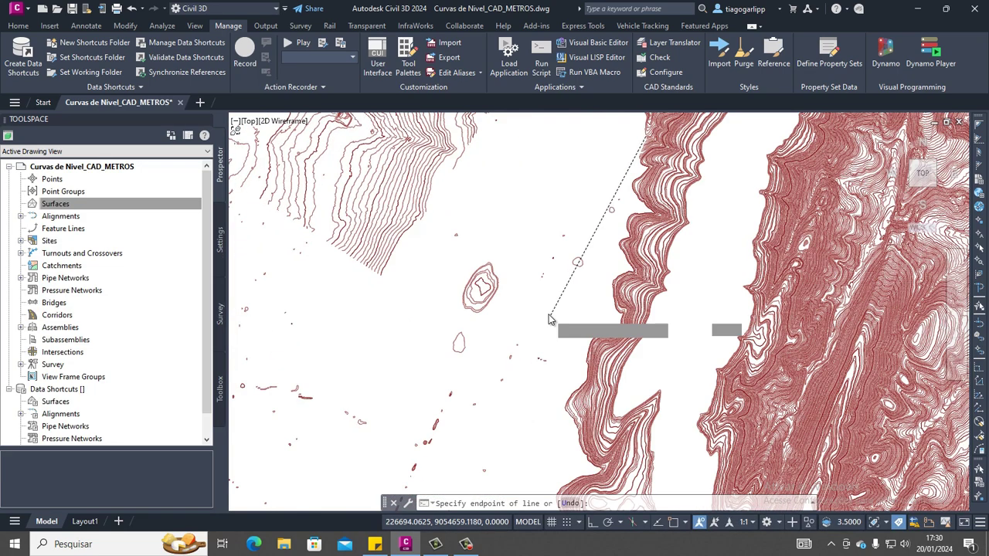
{"action": "scroll", "coordinate": [541, 353], "scroll_direction": "down", "scroll_amount": 3}
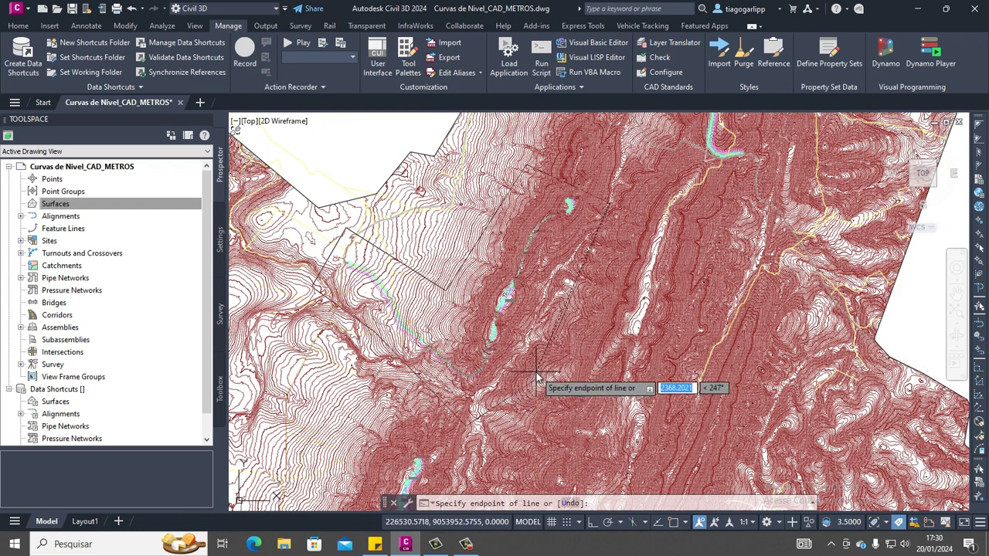
{"action": "left_click", "coordinate": [534, 382]}
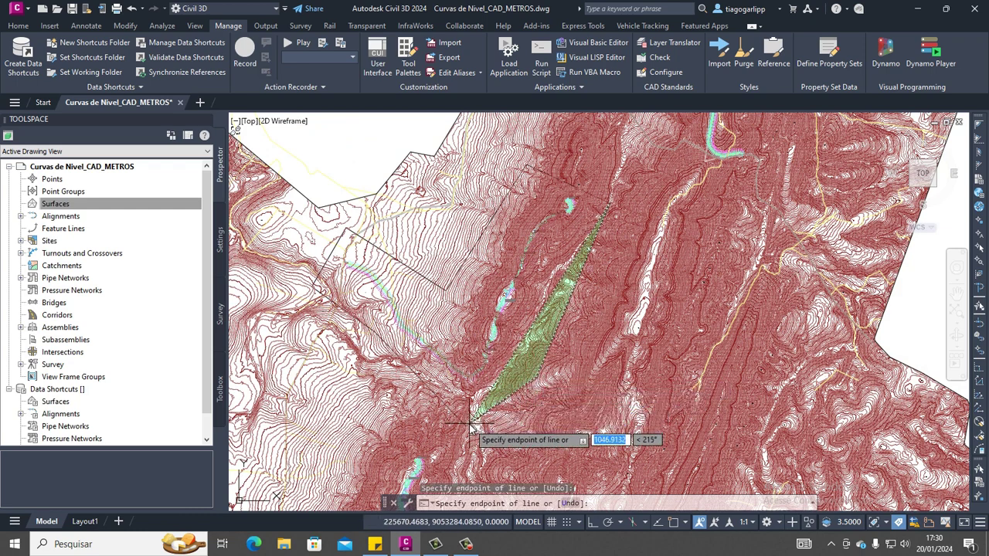
{"action": "left_click", "coordinate": [472, 419]}
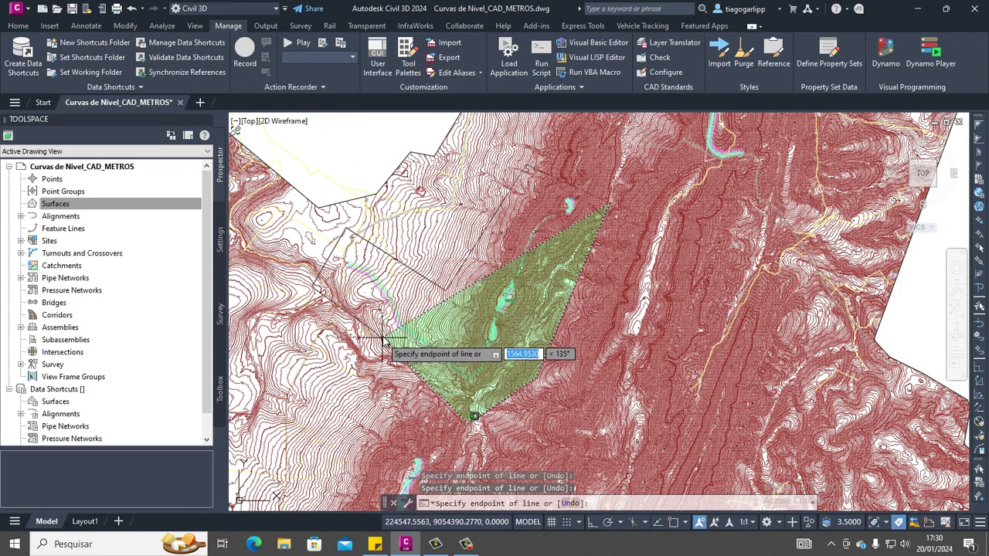
{"action": "left_click", "coordinate": [315, 291]}
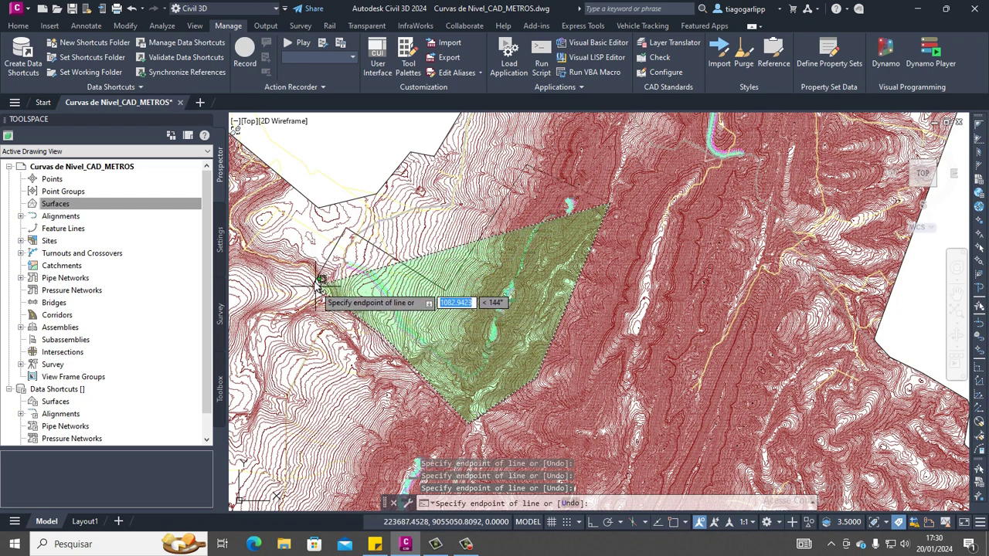
{"action": "left_click", "coordinate": [348, 225]}
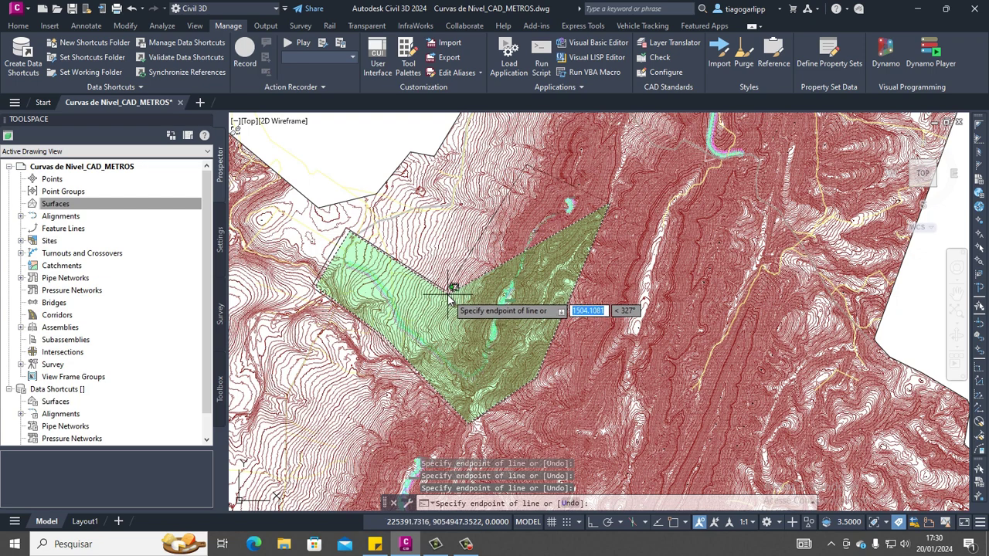
{"action": "left_click", "coordinate": [449, 294]}
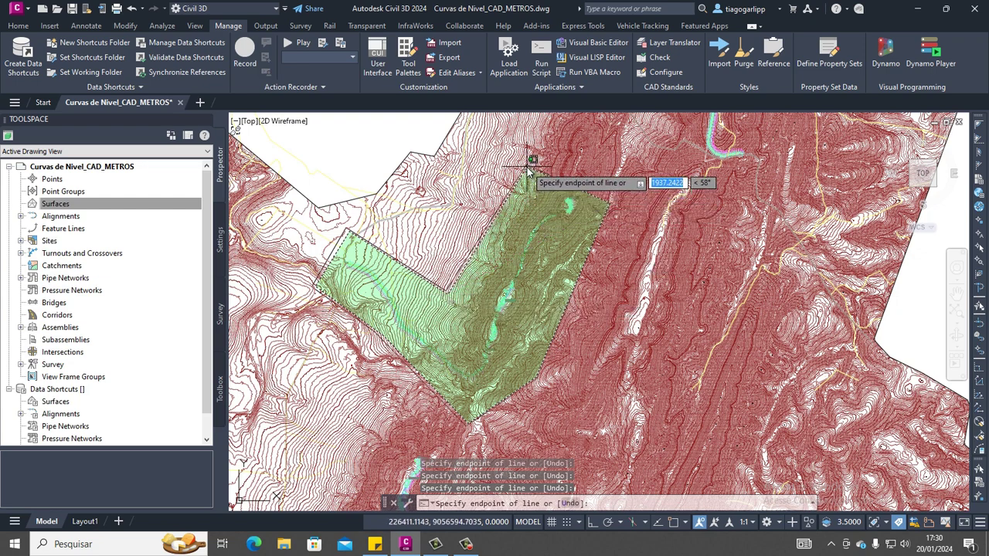
{"action": "left_click", "coordinate": [529, 169]}
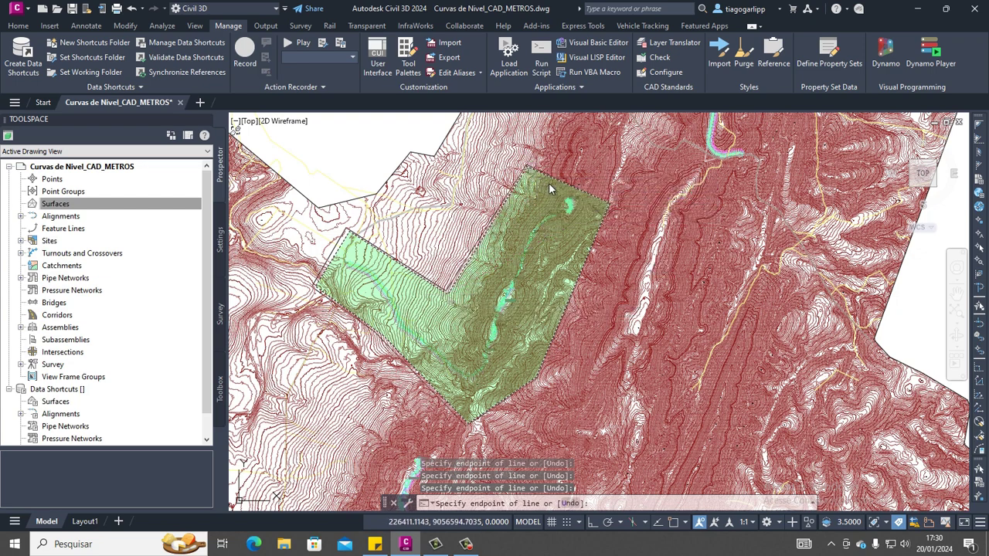
{"action": "key", "text": "Return"}
{"action": "left_click", "coordinate": [548, 182]}
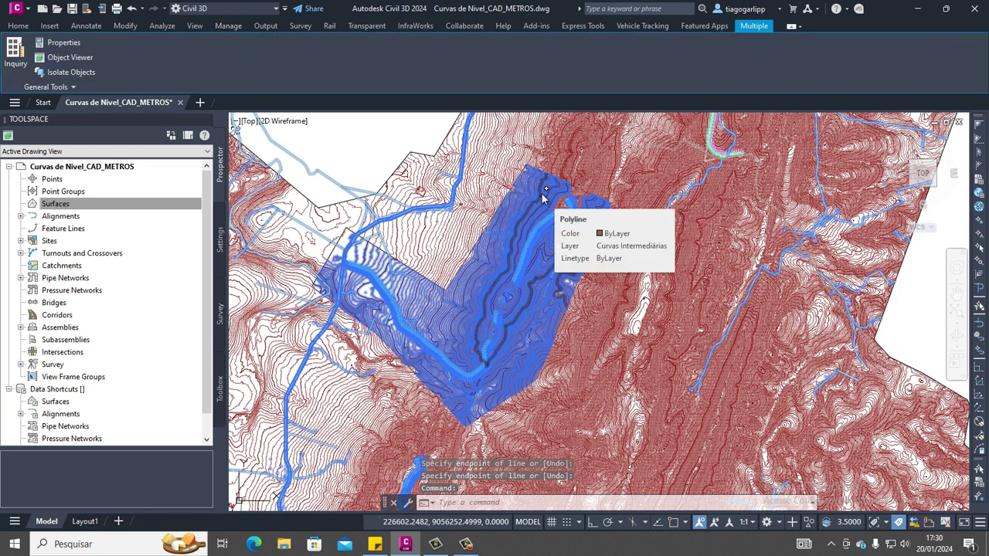
{"action": "key", "text": "ctrl+c"}
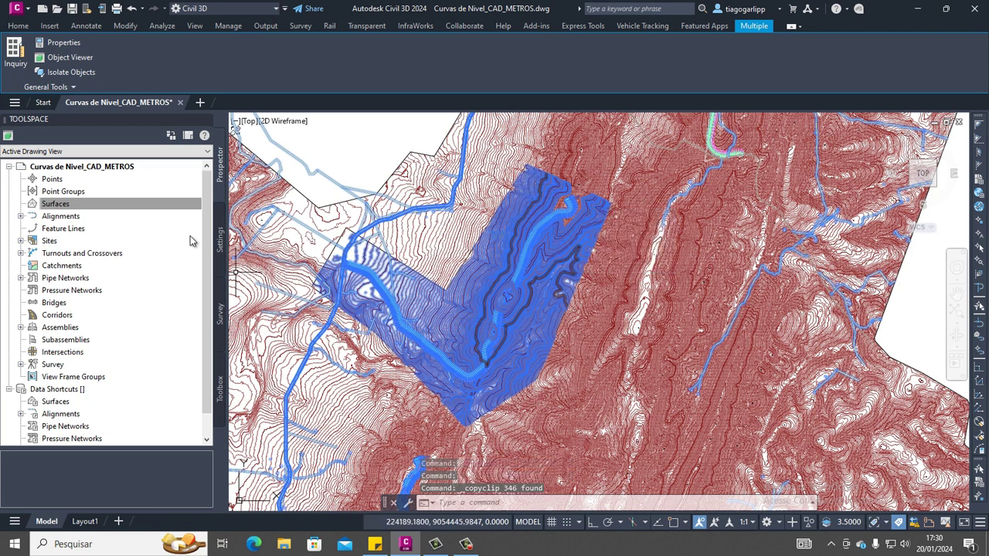
Step: Create a new drawing from the _Autodesk Civil 3D (Metric) NCS template
{"action": "left_click", "coordinate": [17, 9]}
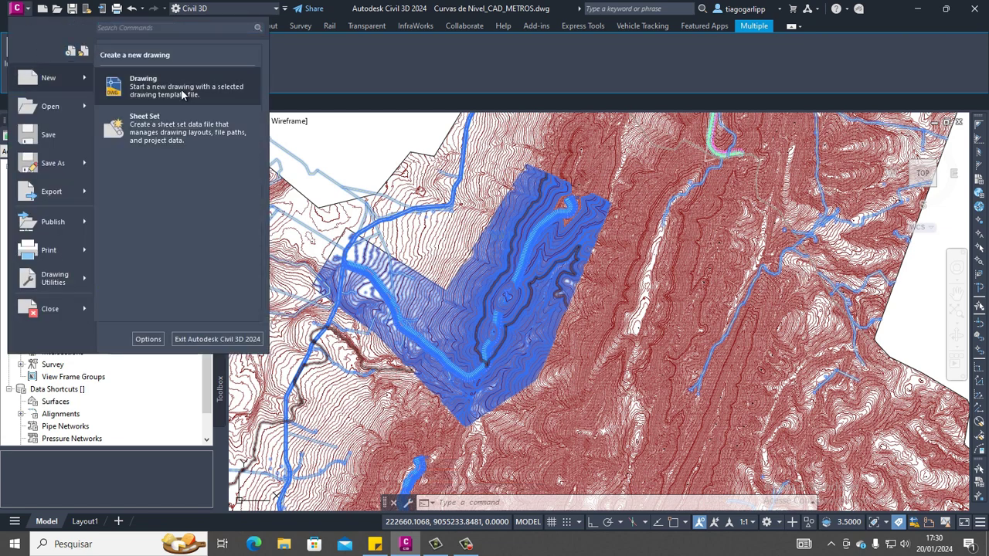
{"action": "key", "text": "Escape"}
{"action": "key", "text": "Escape"}
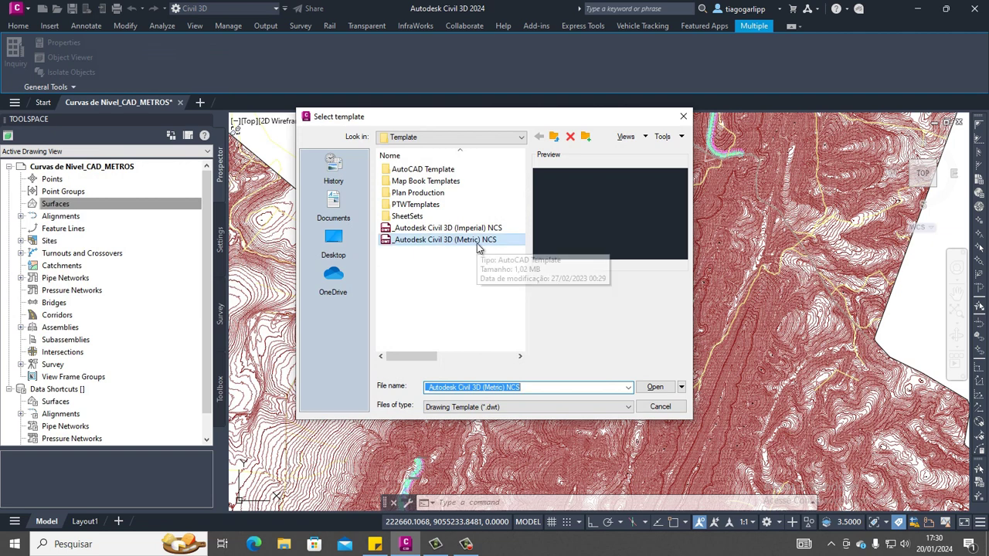
{"action": "left_click", "coordinate": [656, 388]}
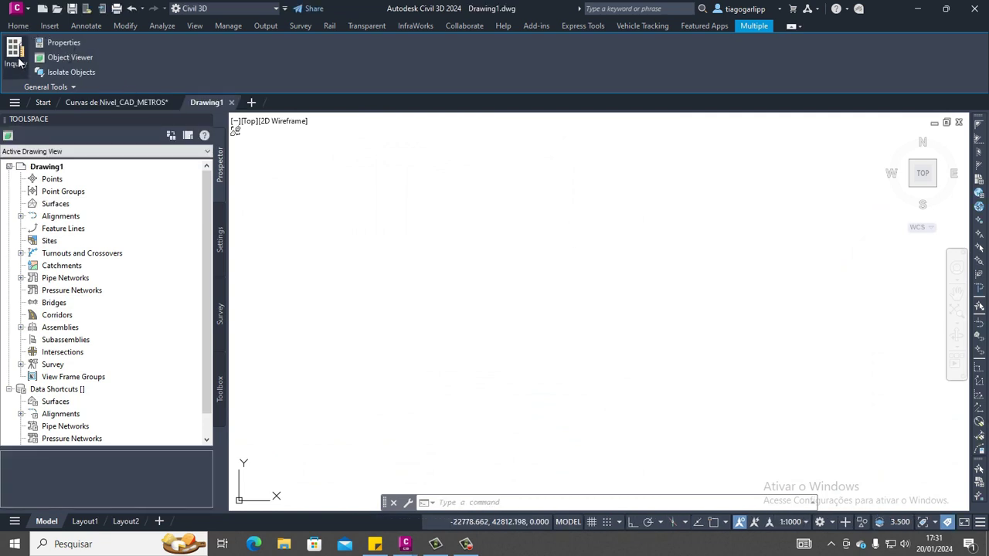
Step: Paste the copied contours into the new drawing at their original coordinates and bring them into view
{"action": "left_click", "coordinate": [17, 26]}
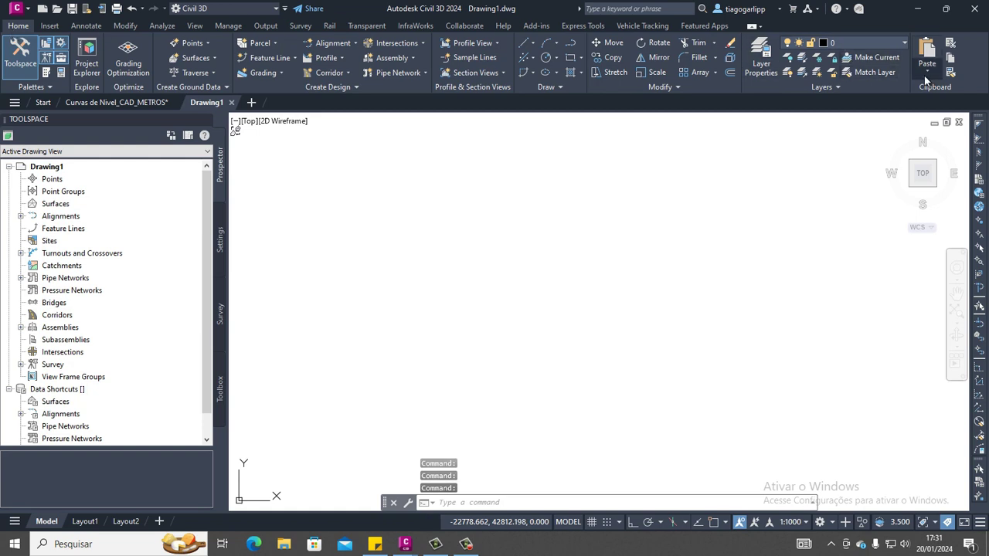
{"action": "left_click", "coordinate": [927, 75]}
{"action": "left_click", "coordinate": [918, 167]}
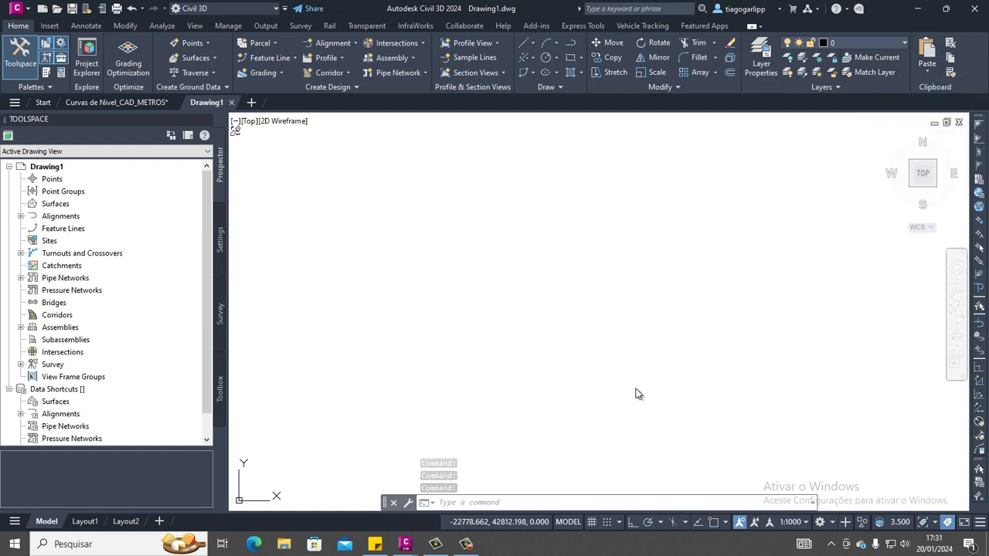
{"action": "middle_click", "coordinate": [649, 274]}
{"action": "middle_click", "coordinate": [649, 275]}
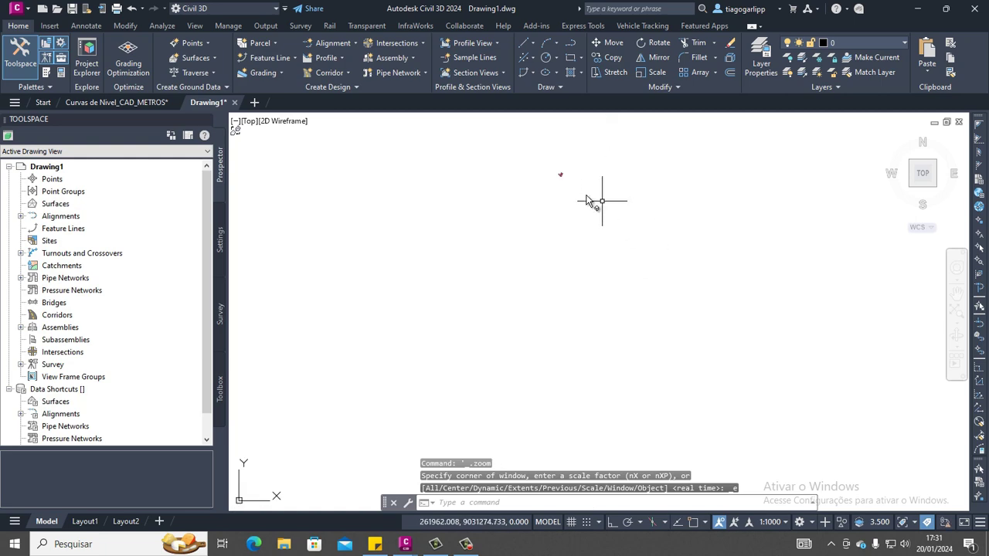
{"action": "scroll", "coordinate": [595, 157], "scroll_direction": "up", "scroll_amount": 10}
{"action": "scroll", "coordinate": [558, 199], "scroll_direction": "down", "scroll_amount": 1}
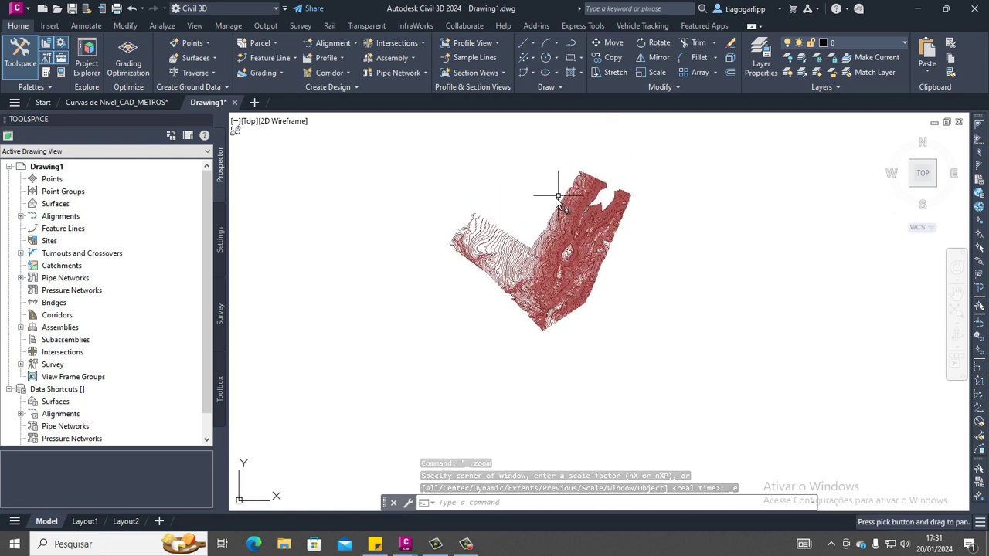
{"action": "scroll", "coordinate": [558, 199], "scroll_direction": "up", "scroll_amount": 4}
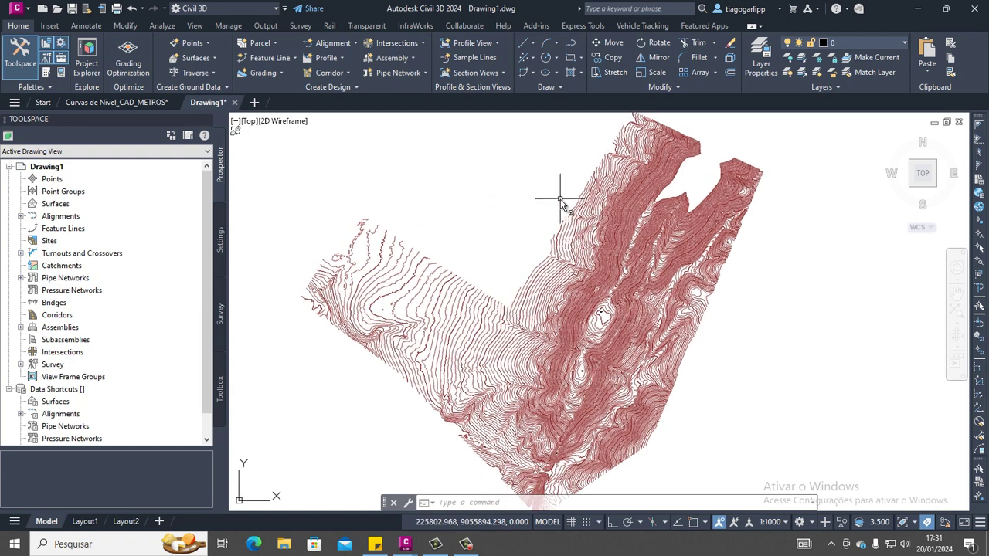
Step: Create a TIN surface on layer C-TOPO with the default name and the Contours 2m and 10m (Background) style
{"action": "left_click", "coordinate": [47, 204]}
{"action": "right_click", "coordinate": [50, 207]}
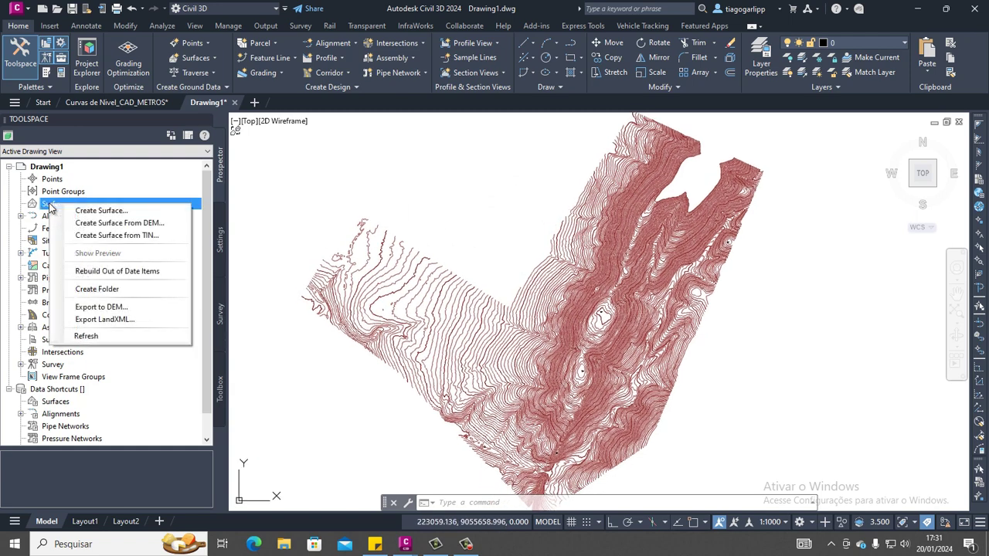
{"action": "left_click", "coordinate": [121, 211]}
{"action": "left_click_drag", "start_coordinate": [305, 132], "coordinate": [316, 159]}
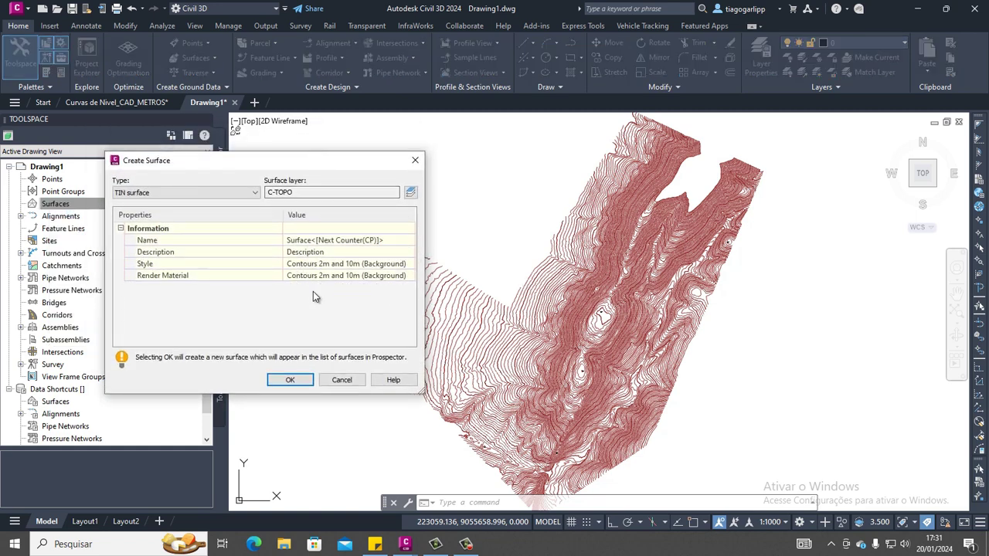
{"action": "left_click", "coordinate": [286, 380]}
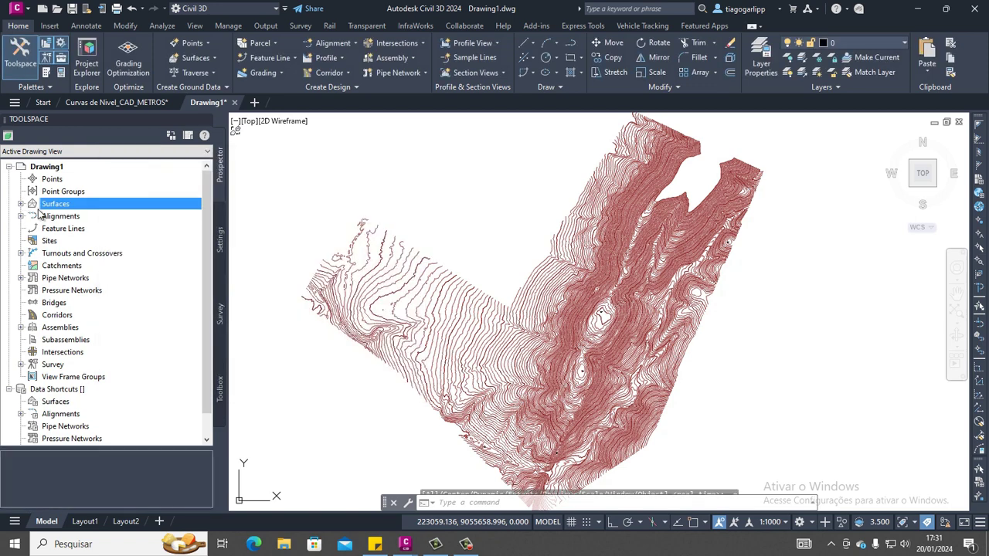
Step: Start adding contour data to the new surface's definition, accepting the default weeding factors (15 m, 4°) and supplementing factors (100 m, 1 m)
{"action": "left_click", "coordinate": [34, 217]}
{"action": "left_click", "coordinate": [45, 254]}
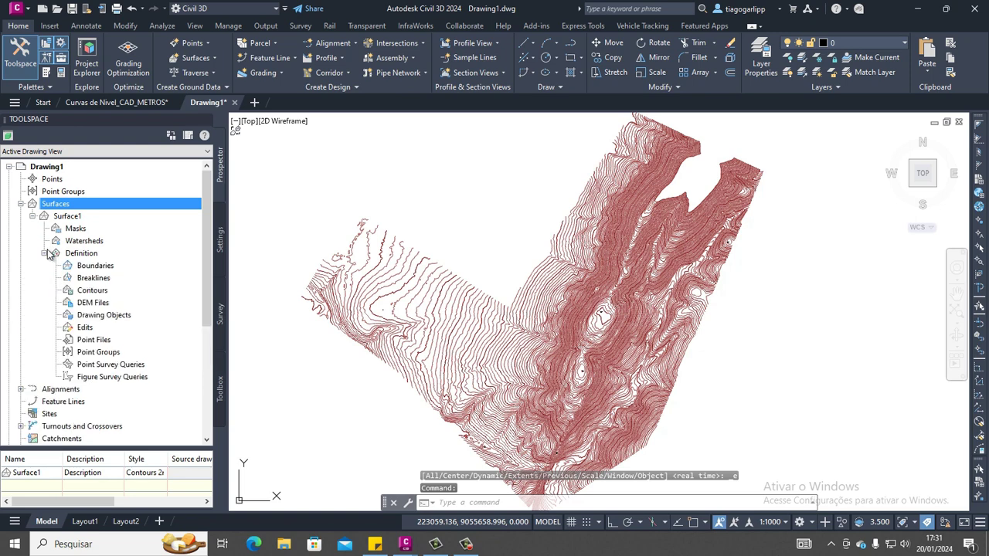
{"action": "right_click", "coordinate": [104, 290]}
{"action": "left_click", "coordinate": [140, 295]}
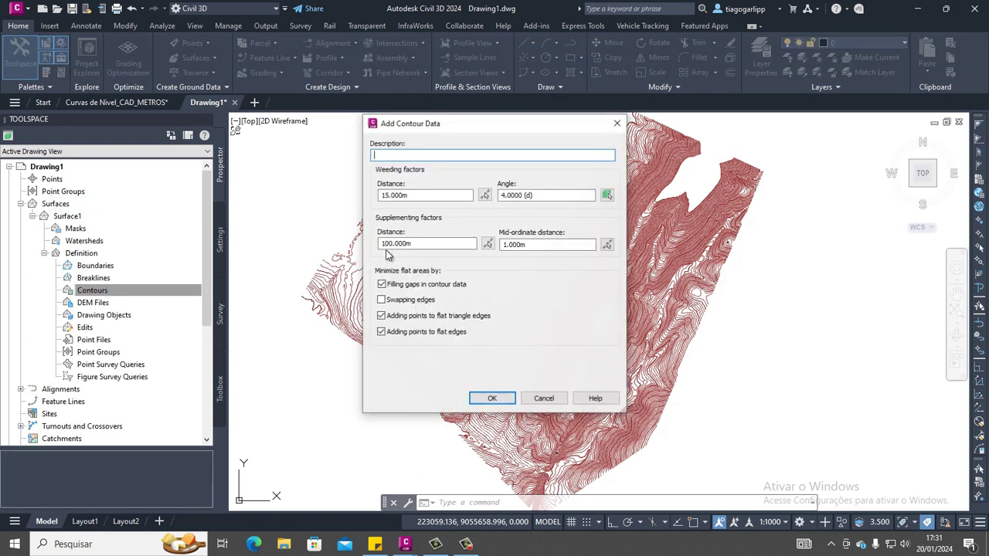
{"action": "left_click", "coordinate": [492, 398]}
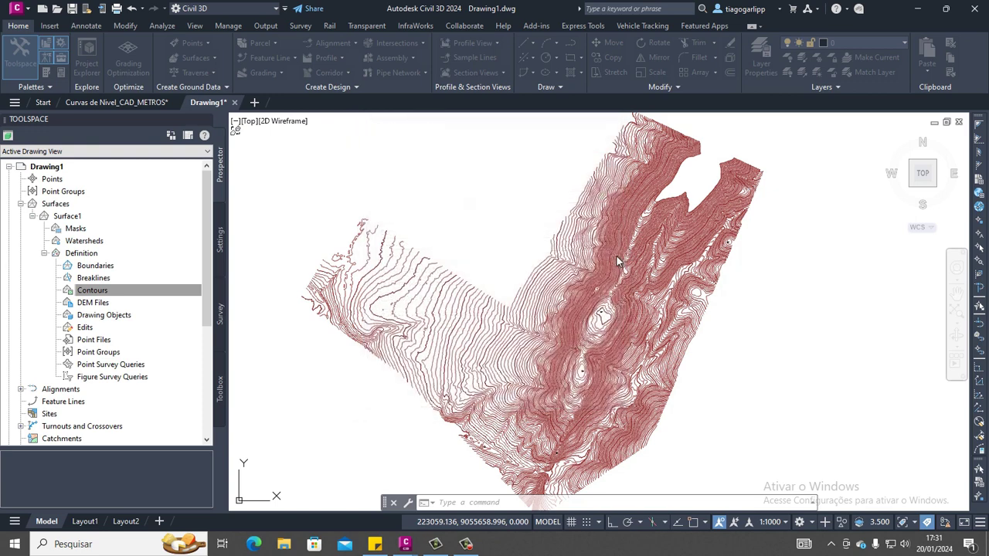
Step: Select all the pasted contours with a crossing window and add them to the surface as contour data
{"action": "left_click", "coordinate": [738, 137]}
{"action": "key", "text": "Escape"}
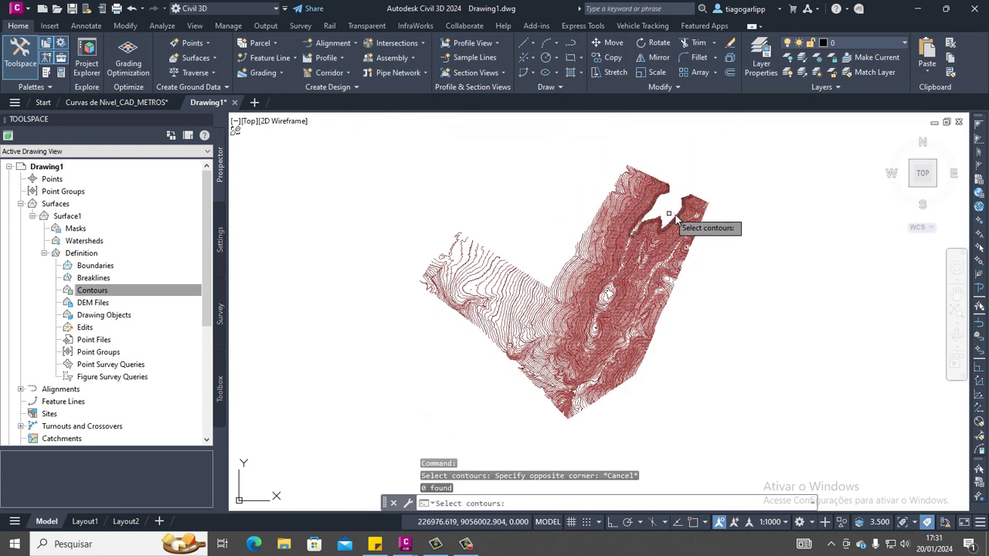
{"action": "scroll", "coordinate": [720, 194], "scroll_direction": "down", "scroll_amount": 3}
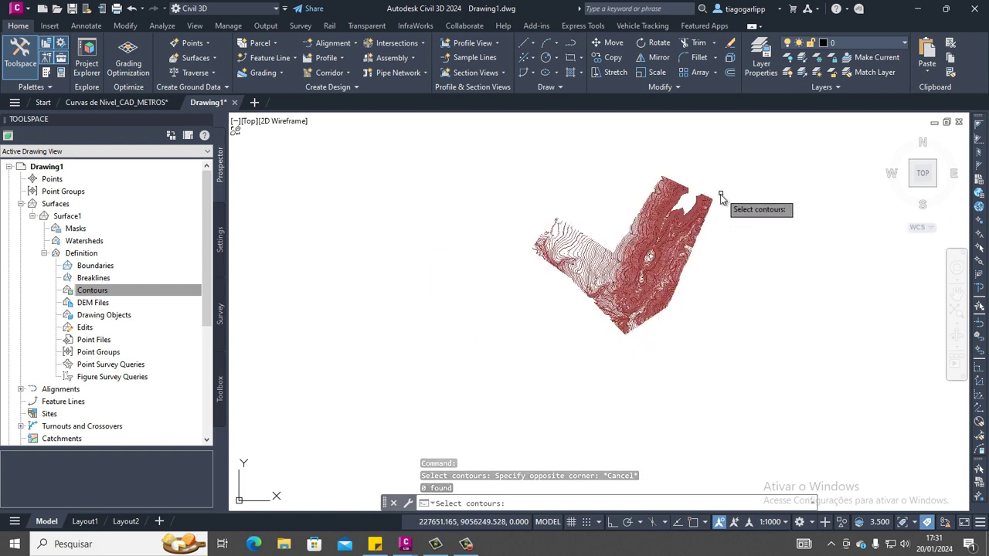
{"action": "left_click", "coordinate": [756, 152]}
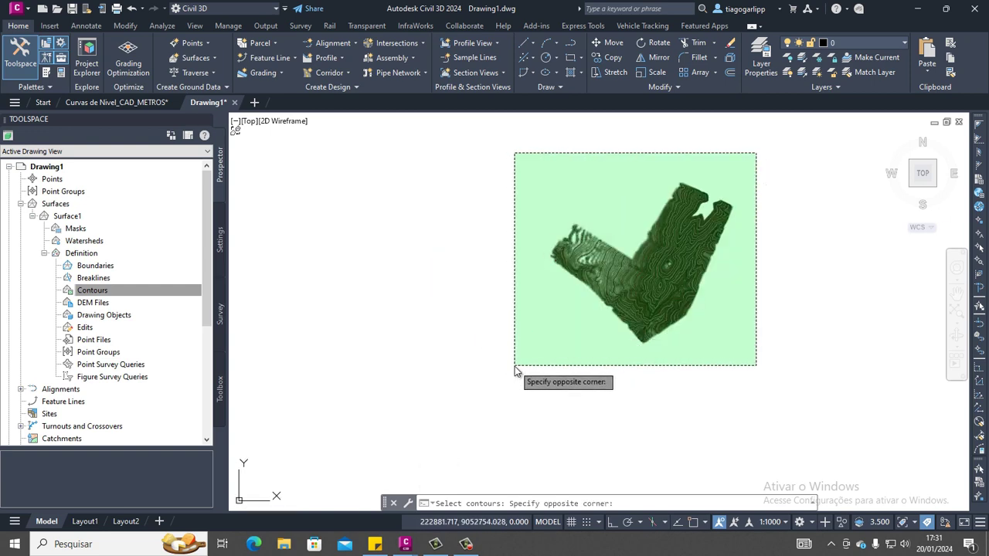
{"action": "left_click", "coordinate": [515, 371]}
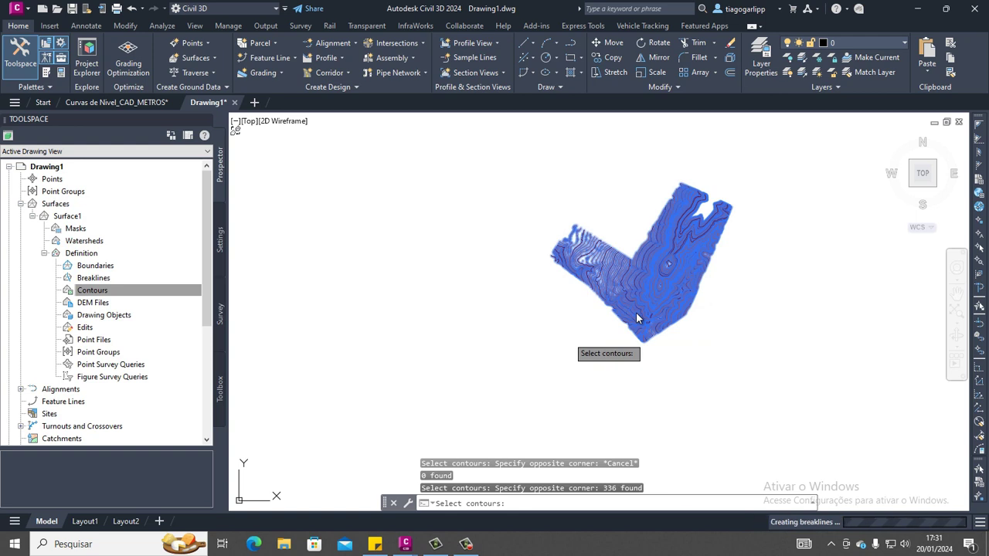
{"action": "key", "text": "Return"}
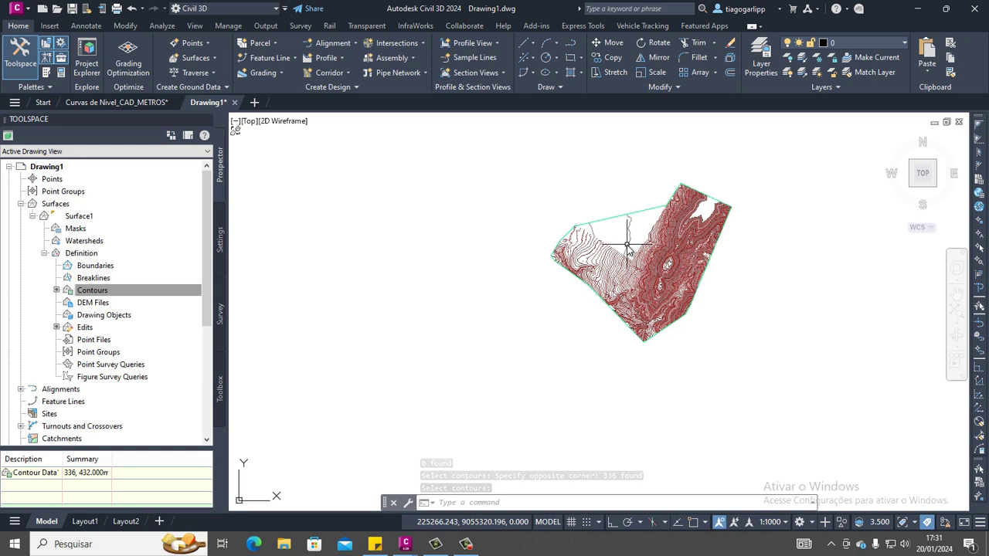
Step: In the Curvas de Nivel_CAD_METROS drawing, select every object similar to one short segment of the cutting boundary and copy them
{"action": "left_click", "coordinate": [154, 103]}
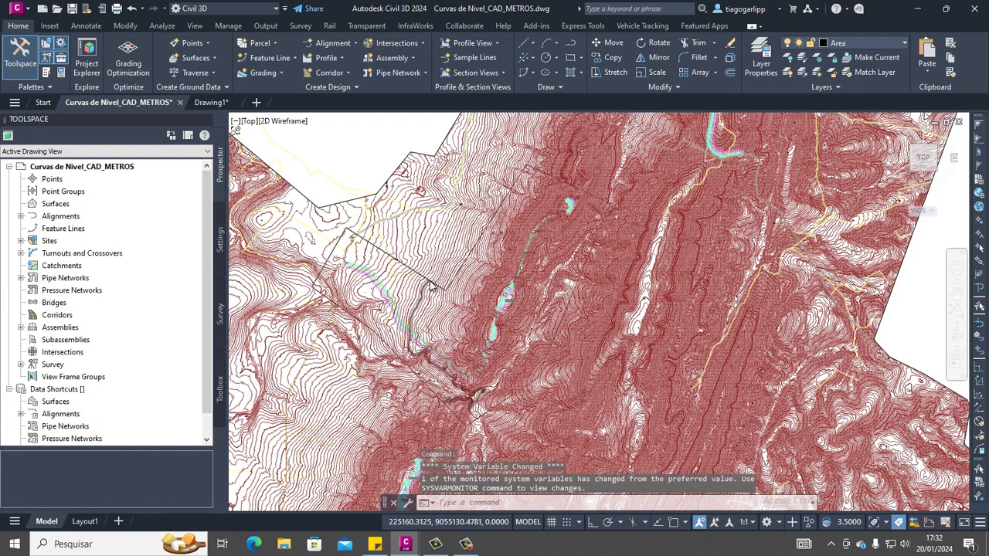
{"action": "scroll", "coordinate": [432, 286], "scroll_direction": "up", "scroll_amount": 2}
{"action": "scroll", "coordinate": [432, 286], "scroll_direction": "up", "scroll_amount": 2}
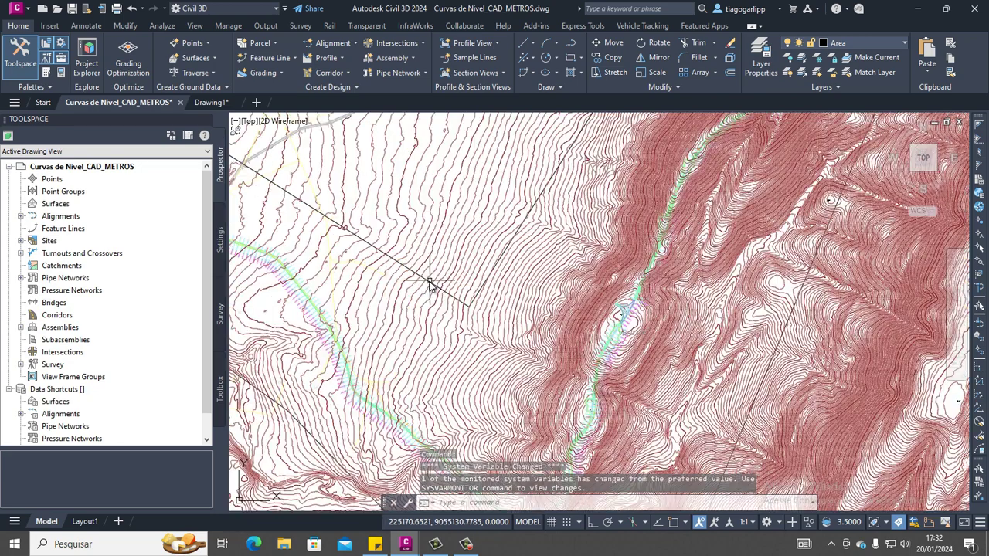
{"action": "left_click", "coordinate": [428, 281]}
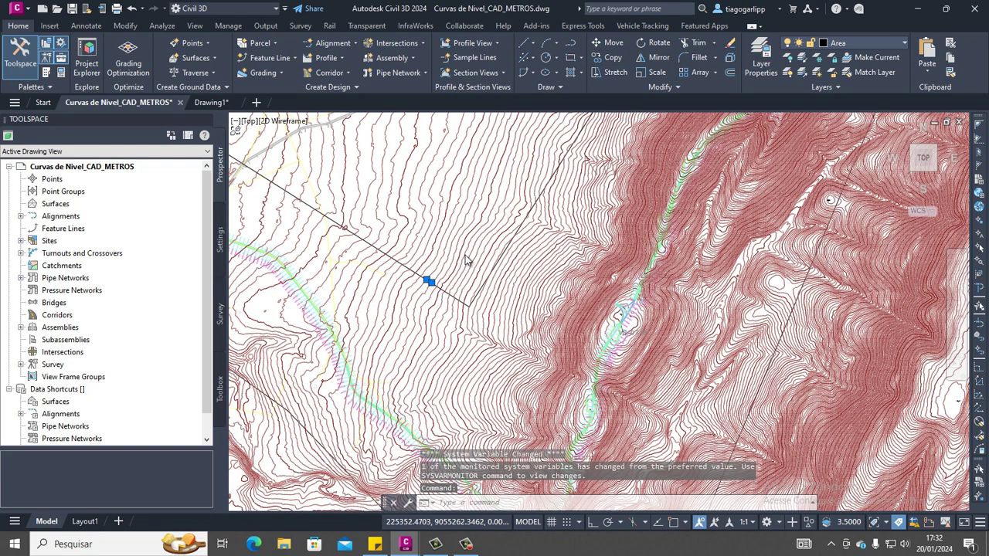
{"action": "scroll", "coordinate": [486, 242], "scroll_direction": "down", "scroll_amount": 1}
{"action": "scroll", "coordinate": [501, 278], "scroll_direction": "down", "scroll_amount": 1}
{"action": "right_click", "coordinate": [501, 278]}
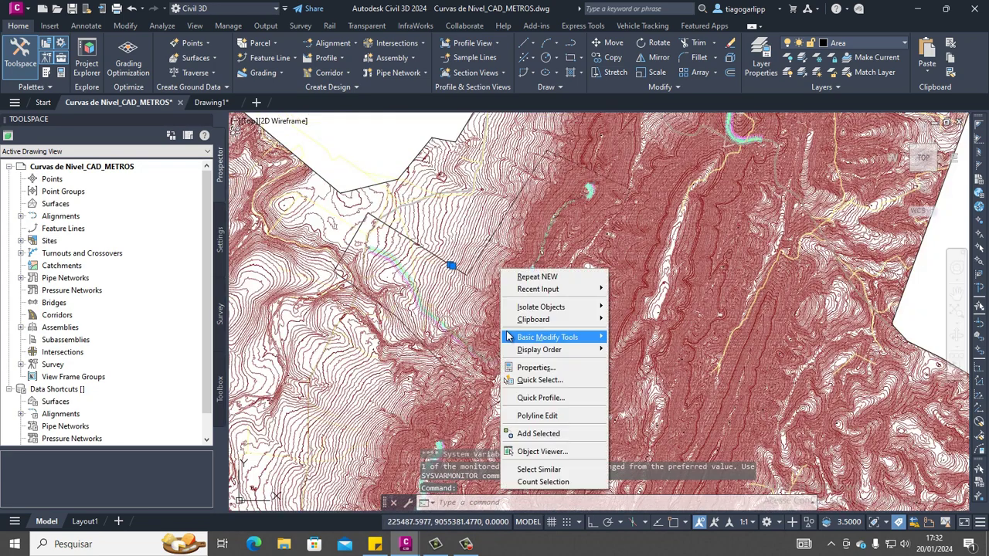
{"action": "left_click", "coordinate": [533, 468]}
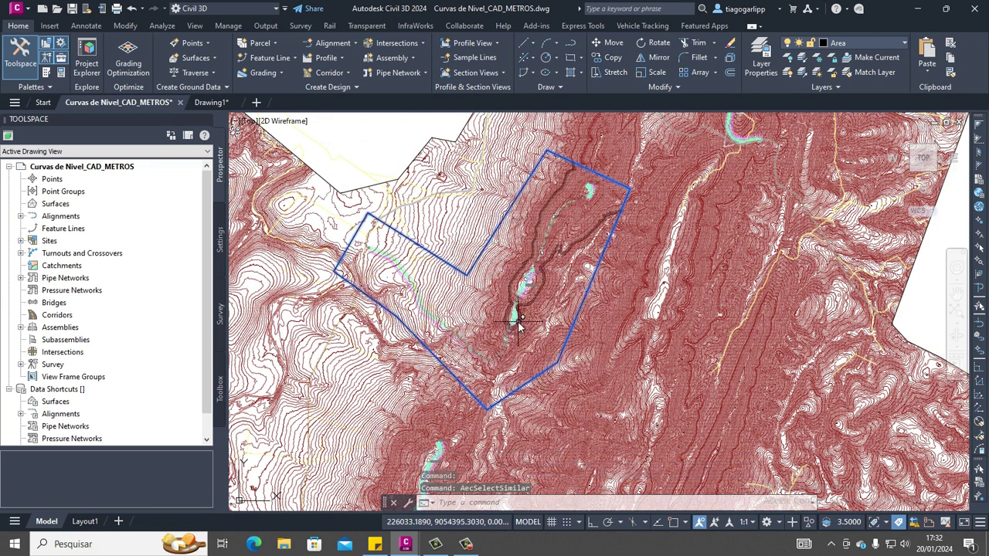
{"action": "key", "text": "ctrl+c"}
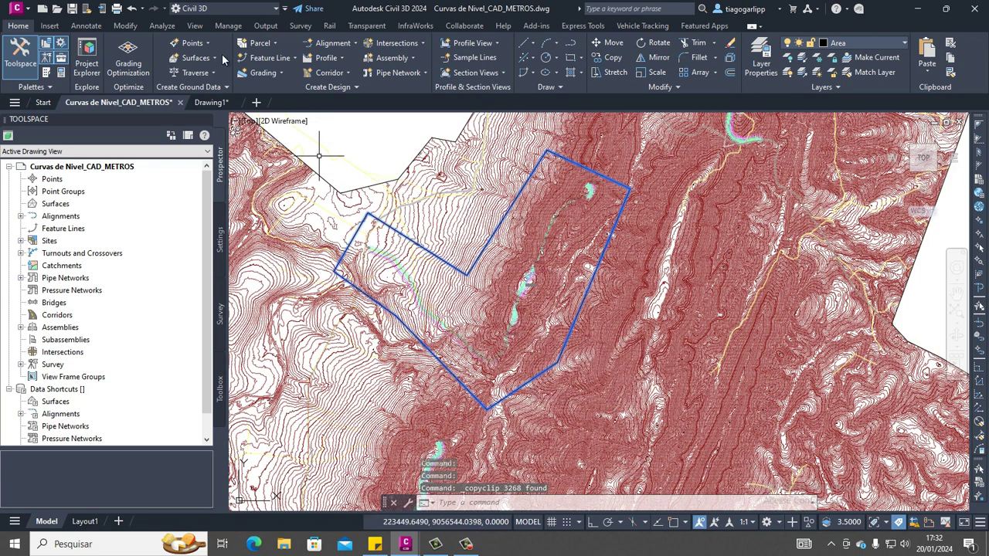
Step: Switch to Drawing1 and paste the copied boundary segments at their original coordinates
{"action": "left_click", "coordinate": [223, 96]}
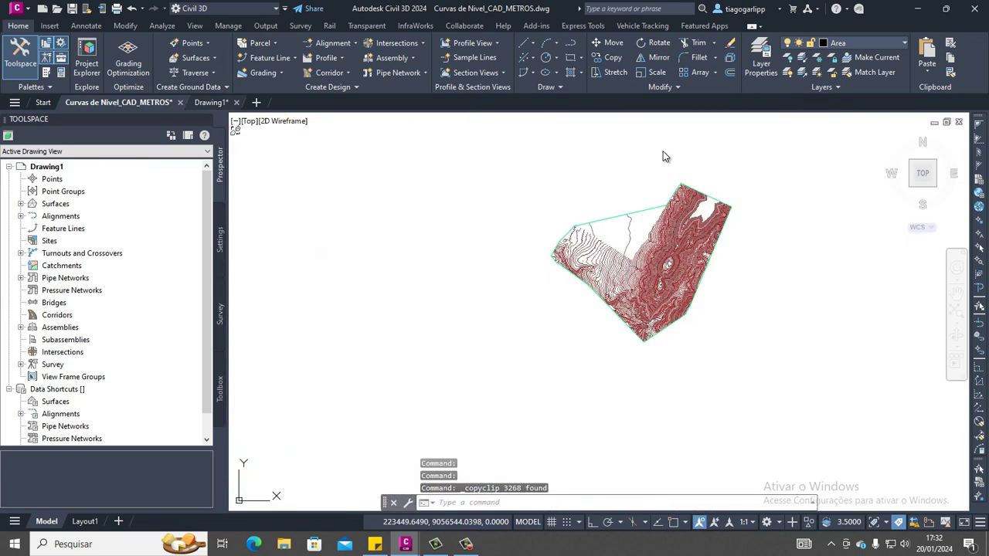
{"action": "key", "text": "Escape"}
{"action": "left_click", "coordinate": [925, 73]}
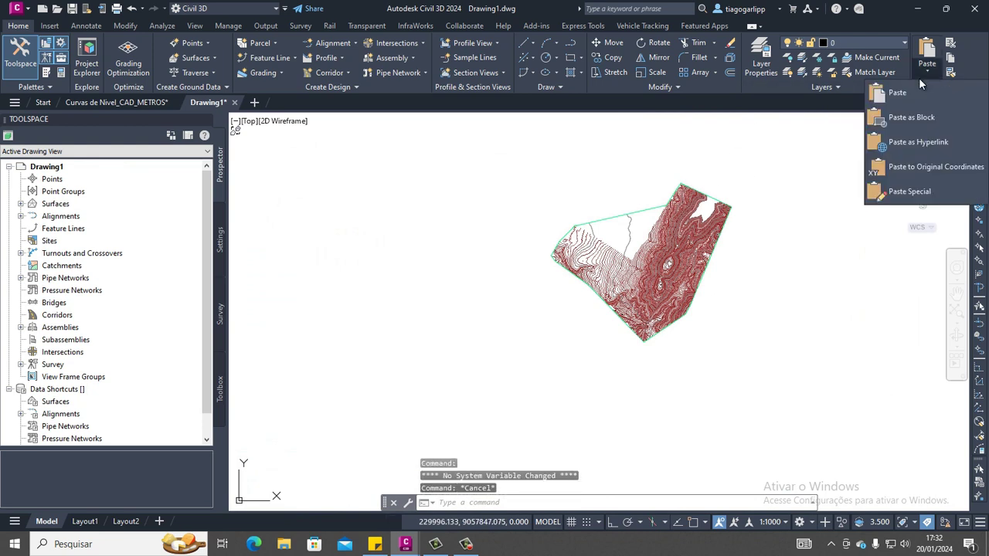
{"action": "left_click", "coordinate": [908, 165]}
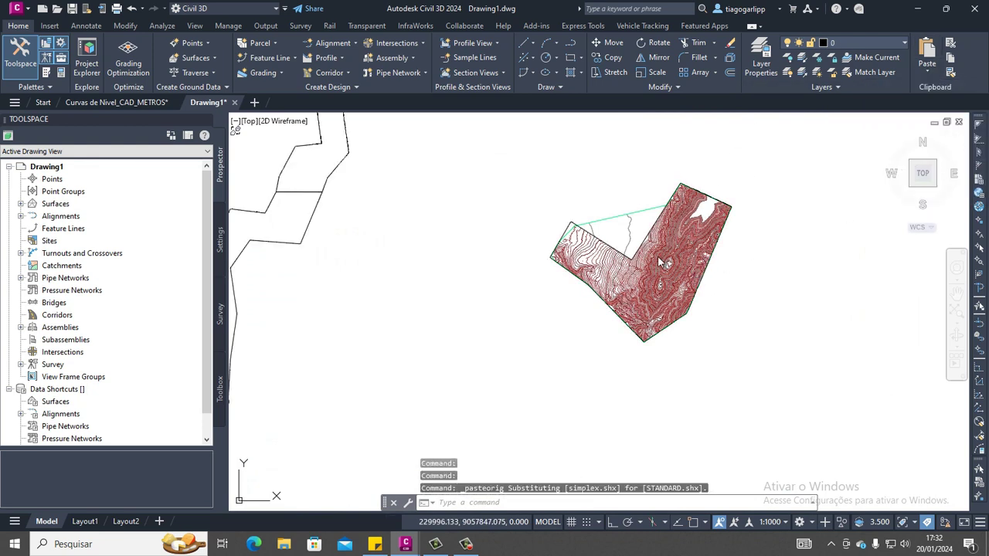
{"action": "key", "text": "Escape"}
Step: Try to isolate the TIN surface from the other objects, ending any existing object isolation first
{"action": "left_click", "coordinate": [633, 249]}
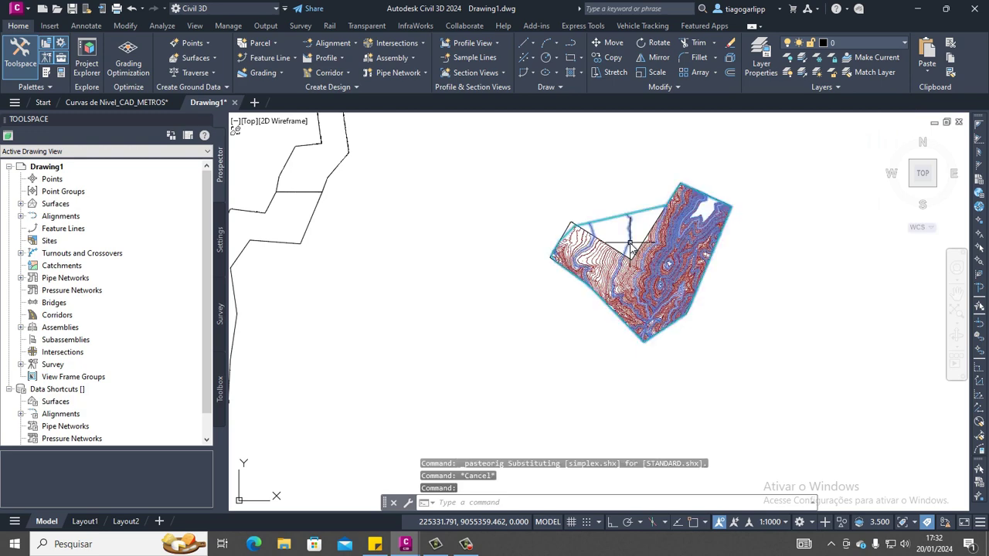
{"action": "right_click", "coordinate": [681, 298]}
{"action": "mouse_move", "coordinate": [776, 324]}
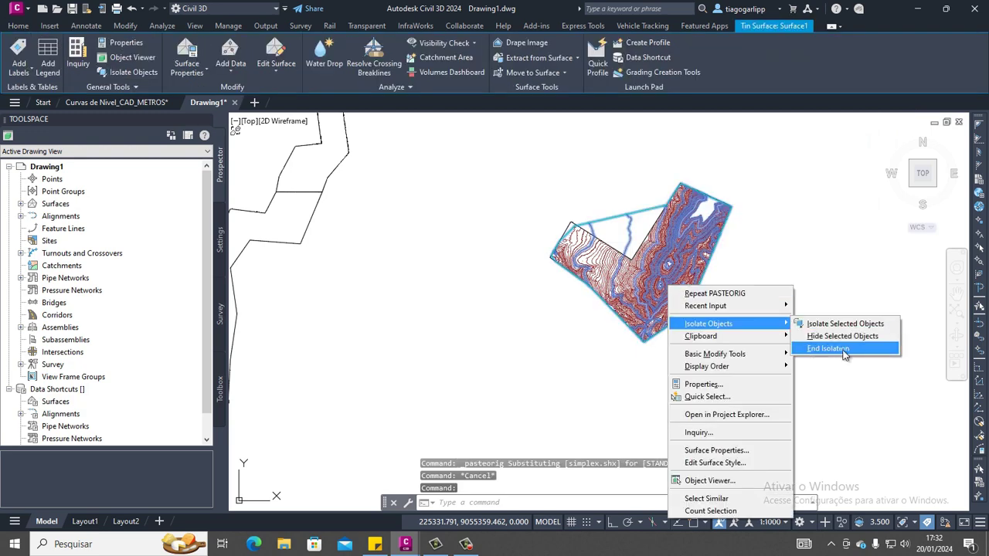
{"action": "left_click", "coordinate": [844, 349]}
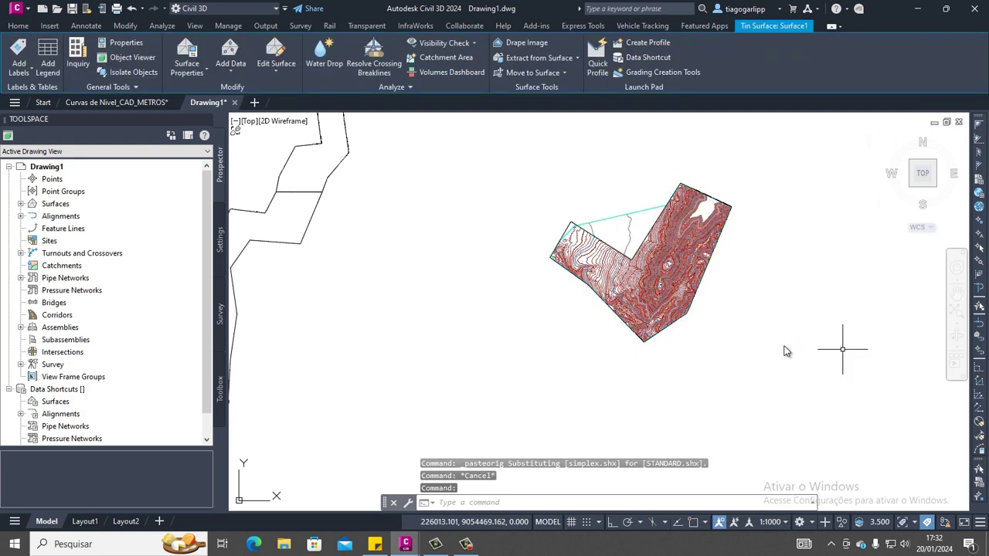
{"action": "left_click", "coordinate": [634, 215]}
{"action": "right_click", "coordinate": [631, 219]}
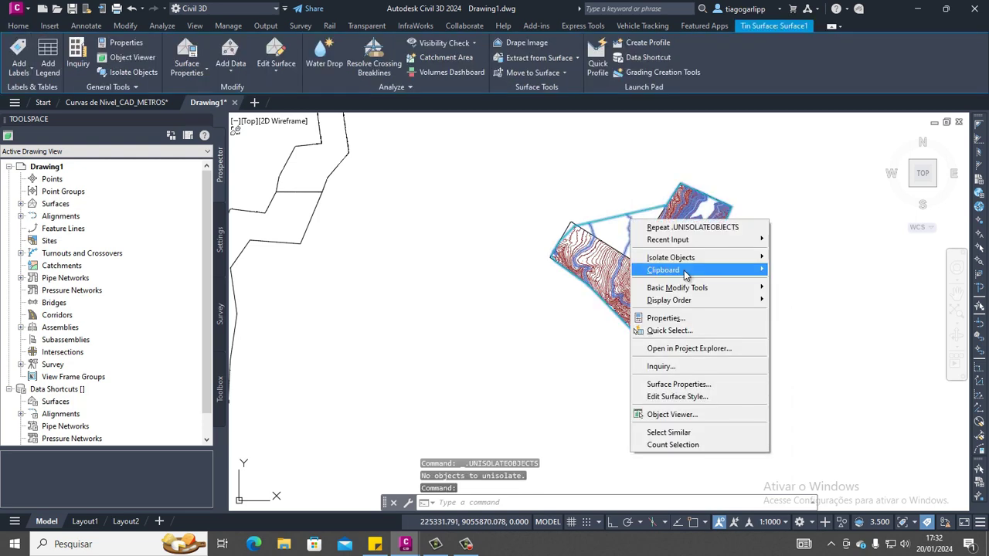
{"action": "mouse_move", "coordinate": [690, 259]}
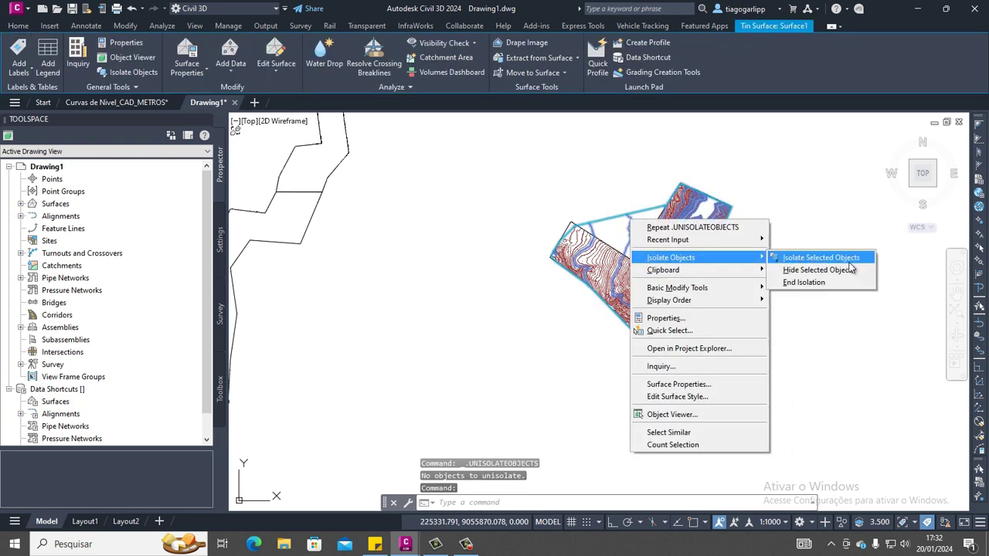
{"action": "left_click", "coordinate": [803, 258]}
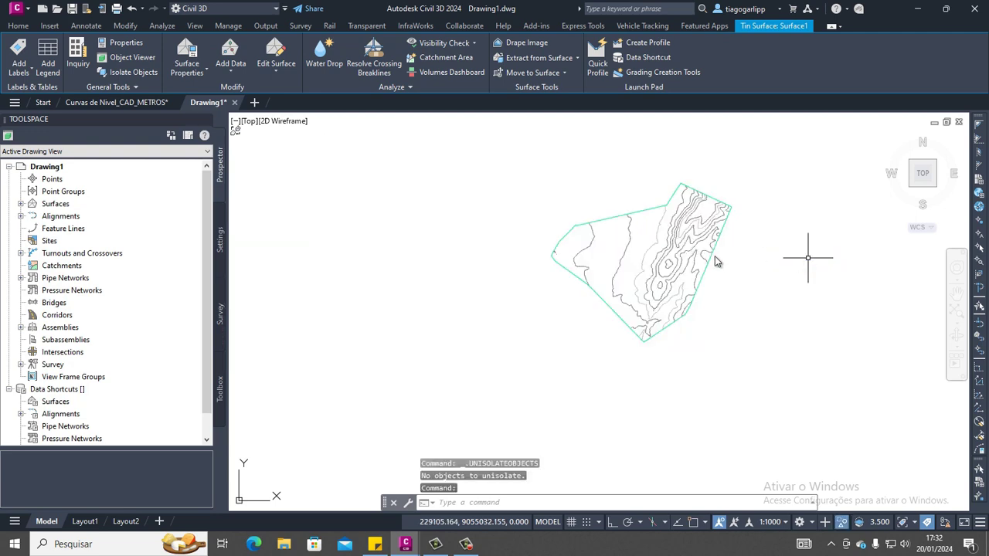
Step: Undo the isolation of the TIN surface
{"action": "key", "text": "Escape"}
{"action": "key", "text": "ctrl+x"}
{"action": "key", "text": "Escape"}
{"action": "key", "text": "Escape"}
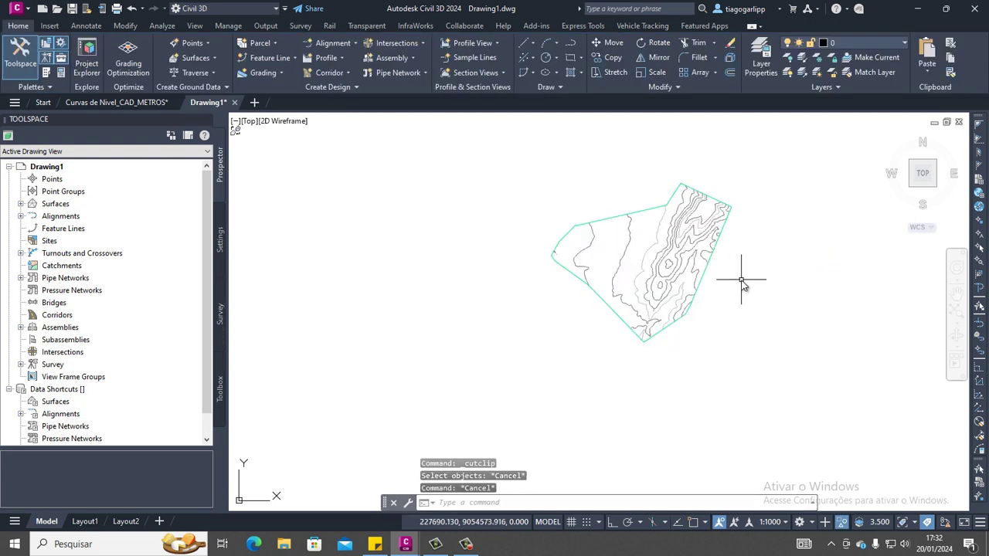
{"action": "key", "text": "ctrl+x"}
{"action": "key", "text": "Escape"}
{"action": "key", "text": "ctrl+z"}
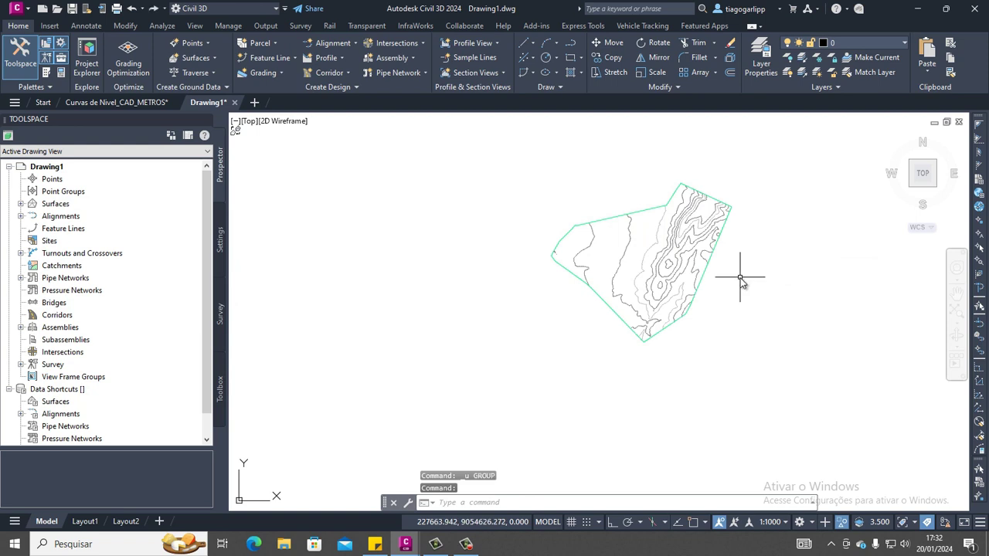
{"action": "key", "text": "ctrl+z"}
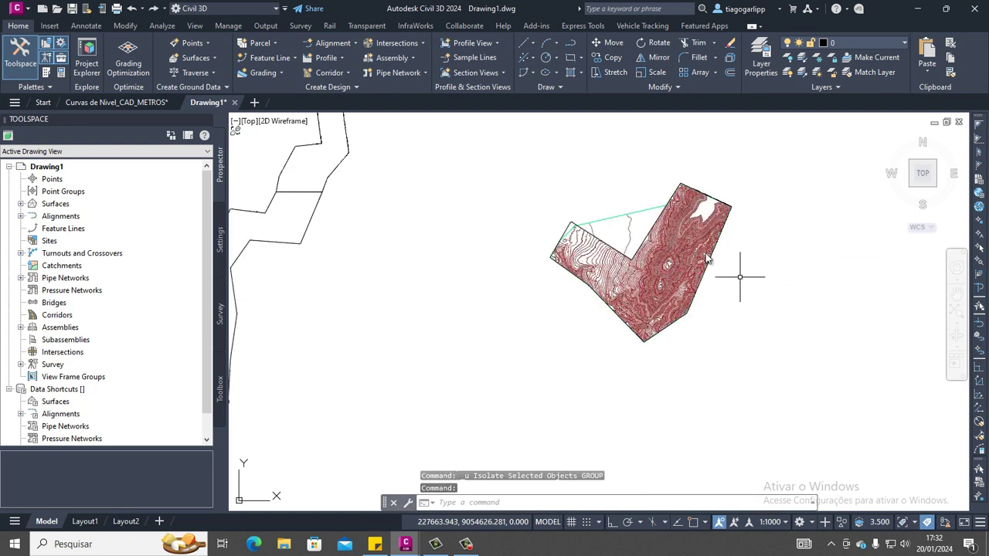
{"action": "left_click", "coordinate": [629, 233]}
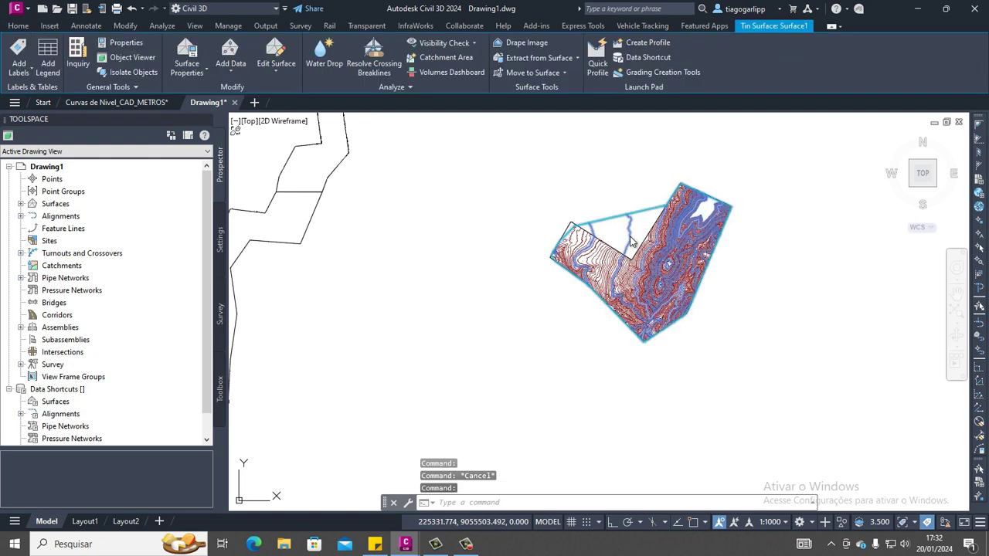
{"action": "right_click", "coordinate": [630, 237]}
{"action": "left_click", "coordinate": [686, 401]}
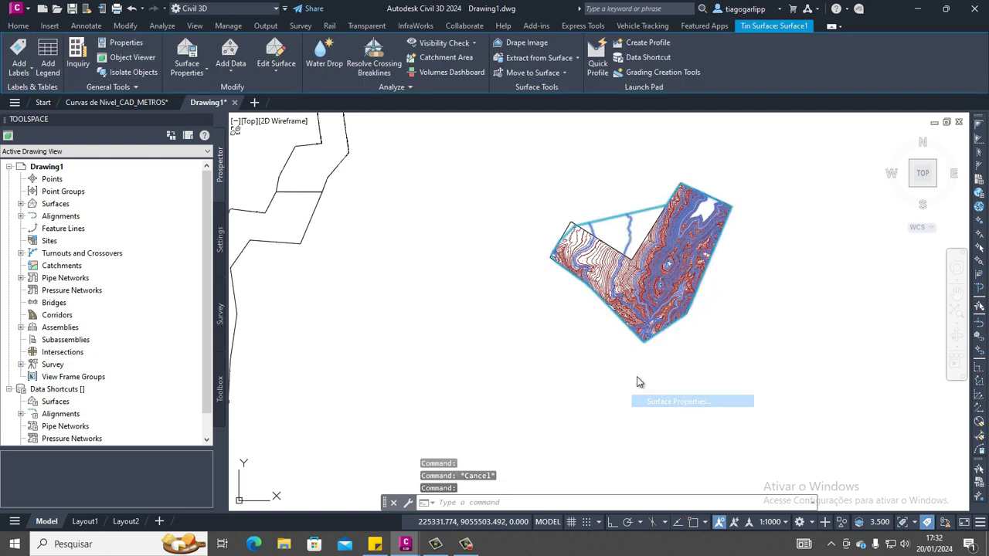
{"action": "key", "text": "Escape"}
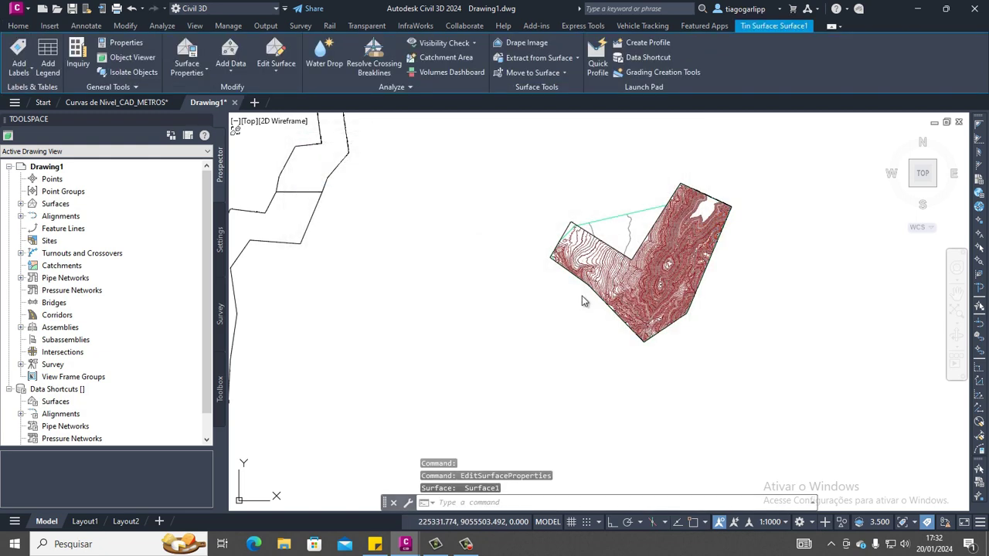
{"action": "key", "text": "Escape"}
Step: Set the surface style of Surface1 to No Display in its surface properties
{"action": "left_click", "coordinate": [630, 234]}
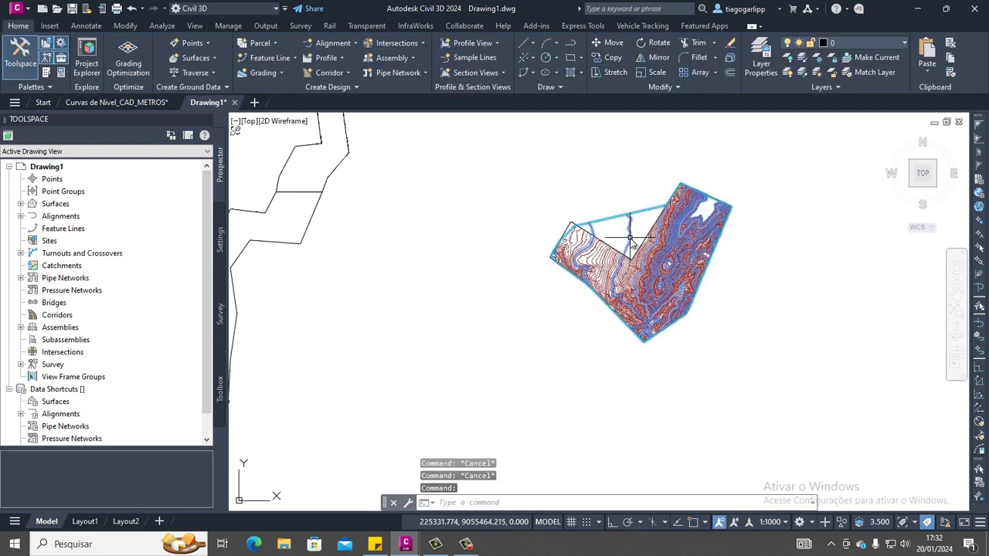
{"action": "right_click", "coordinate": [629, 239]}
{"action": "left_click", "coordinate": [682, 402]}
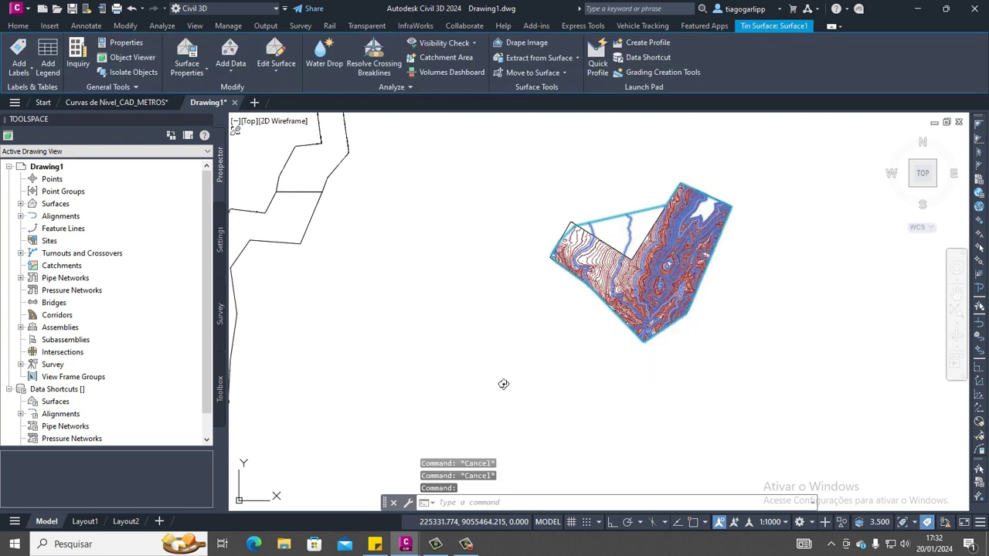
{"action": "left_click", "coordinate": [371, 284]}
{"action": "left_click", "coordinate": [347, 296]}
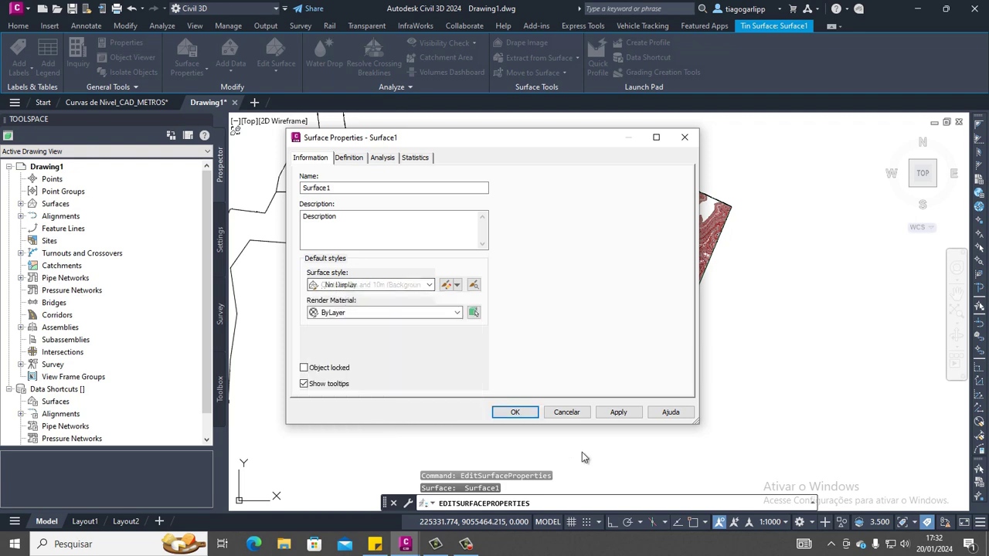
{"action": "left_click", "coordinate": [515, 412]}
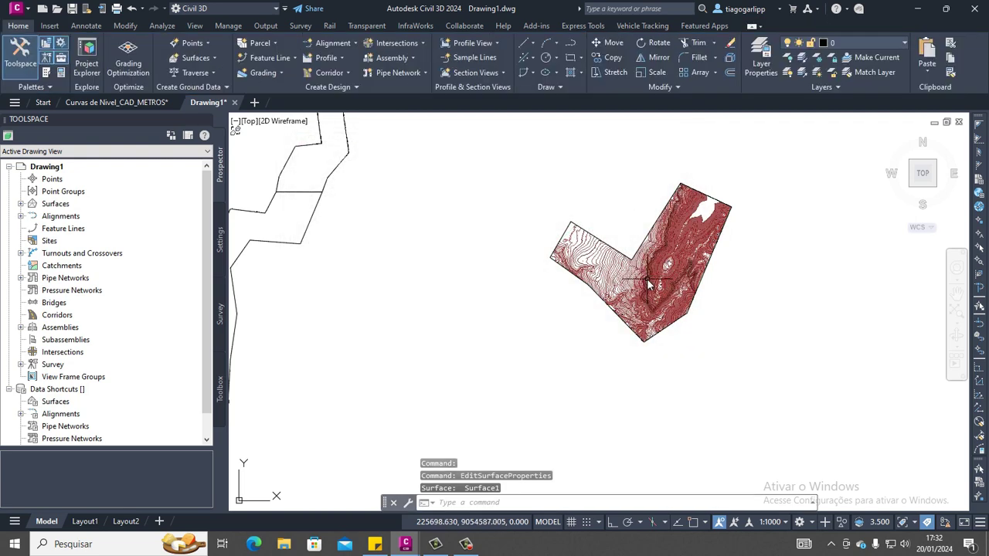
{"action": "key", "text": "Escape"}
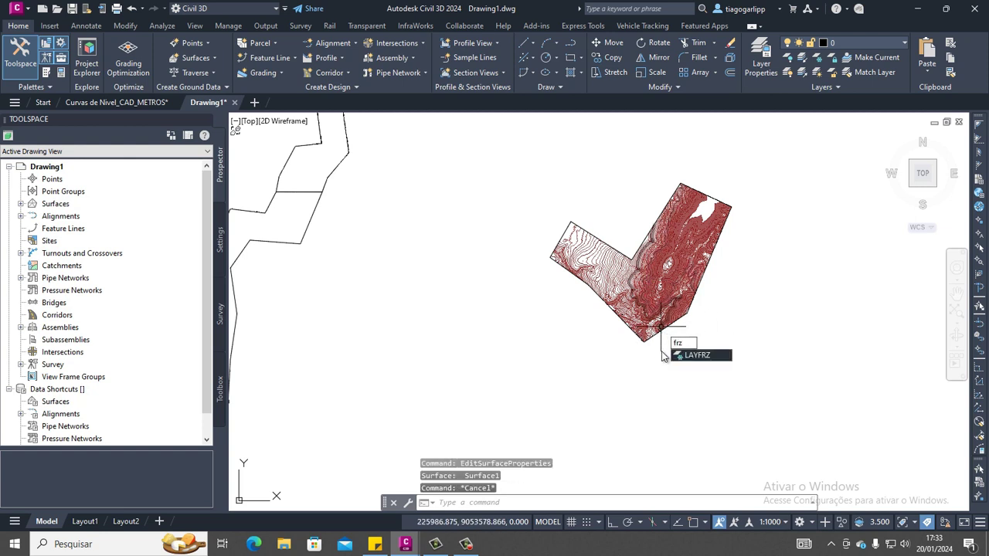
Step: Freeze the layers Curvas Intermediárias, Curvas Mestras and Pontos Cotados by picking their objects inside the boundary with LAYFRZ
{"action": "key", "text": "Return"}
{"action": "left_click", "coordinate": [653, 330]}
{"action": "left_click", "coordinate": [646, 315]}
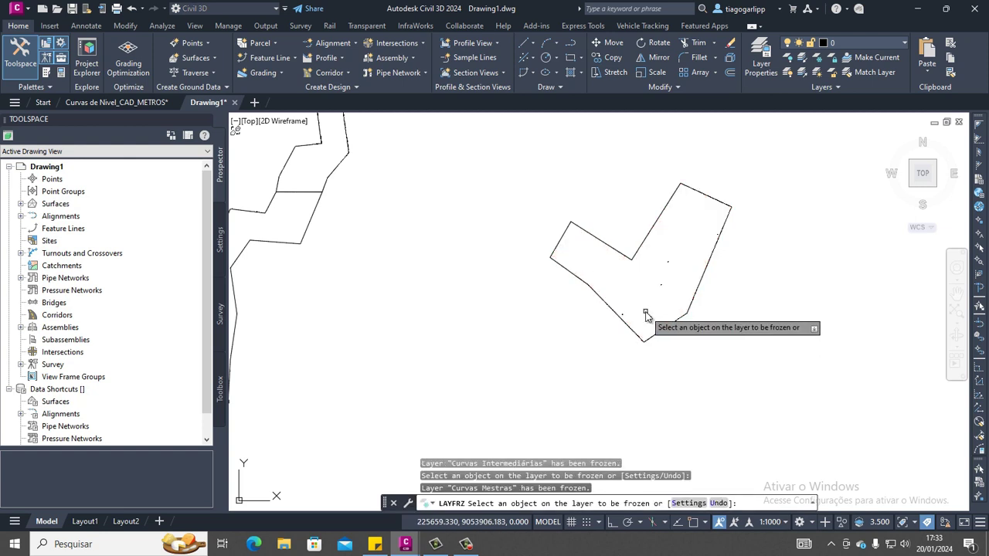
{"action": "left_click", "coordinate": [653, 326]}
{"action": "key", "text": "Escape"}
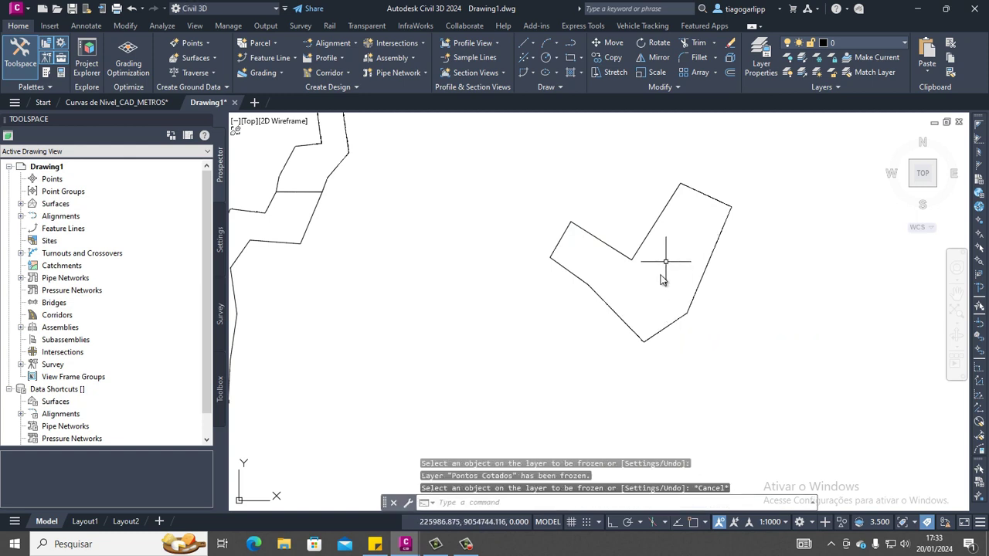
{"action": "key", "text": "Escape"}
{"action": "key", "text": "Escape"}
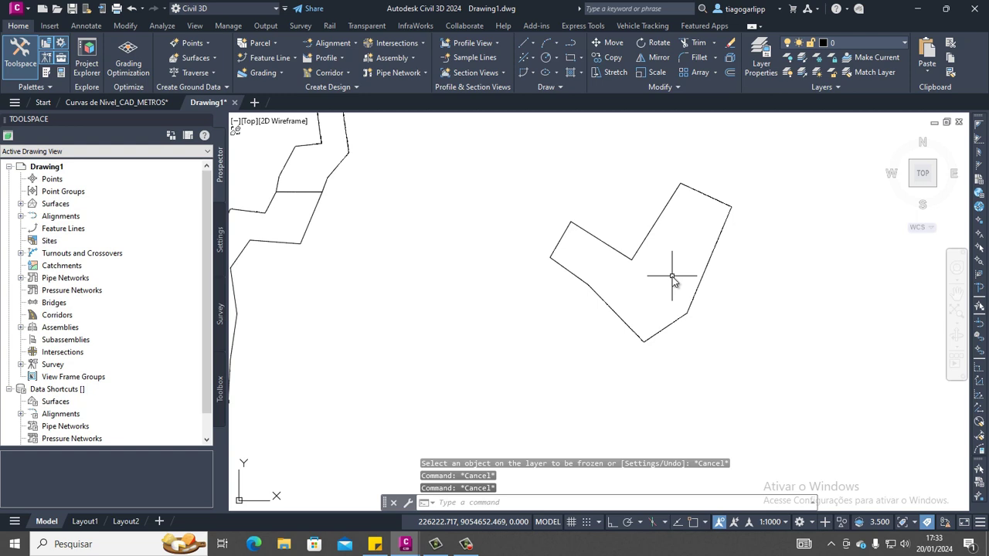
{"action": "key", "text": "Return"}
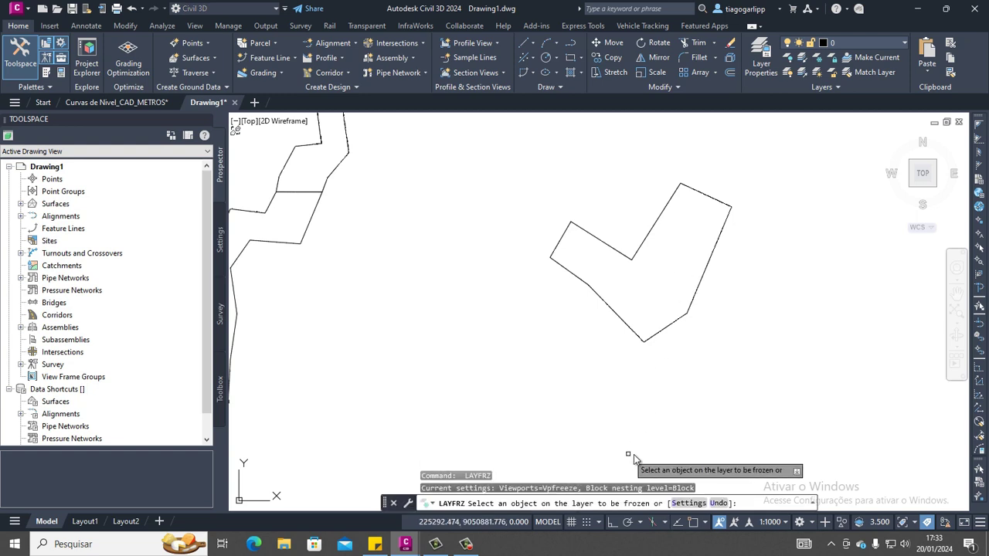
{"action": "left_click", "coordinate": [726, 405]}
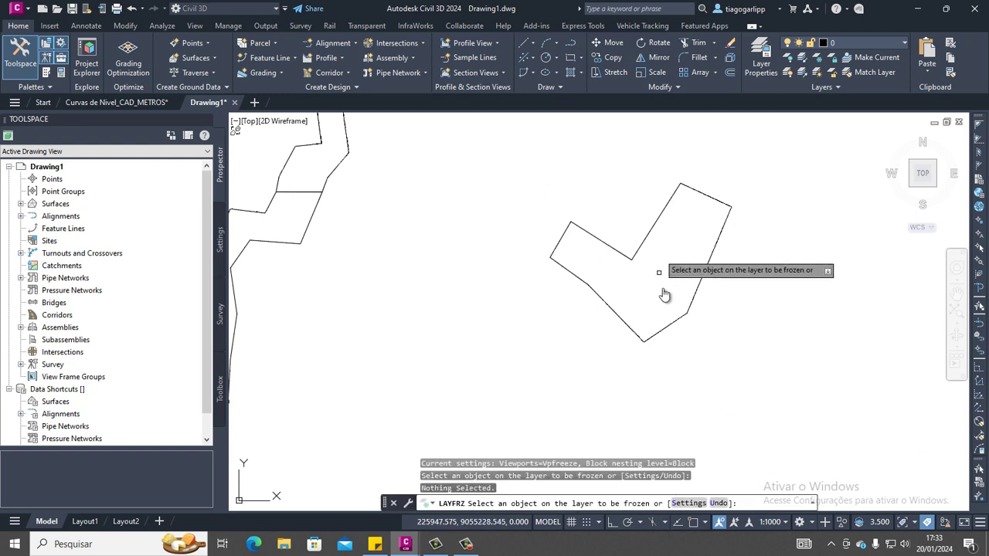
{"action": "key", "text": "Escape"}
{"action": "key", "text": "Escape"}
{"action": "key", "text": "Escape"}
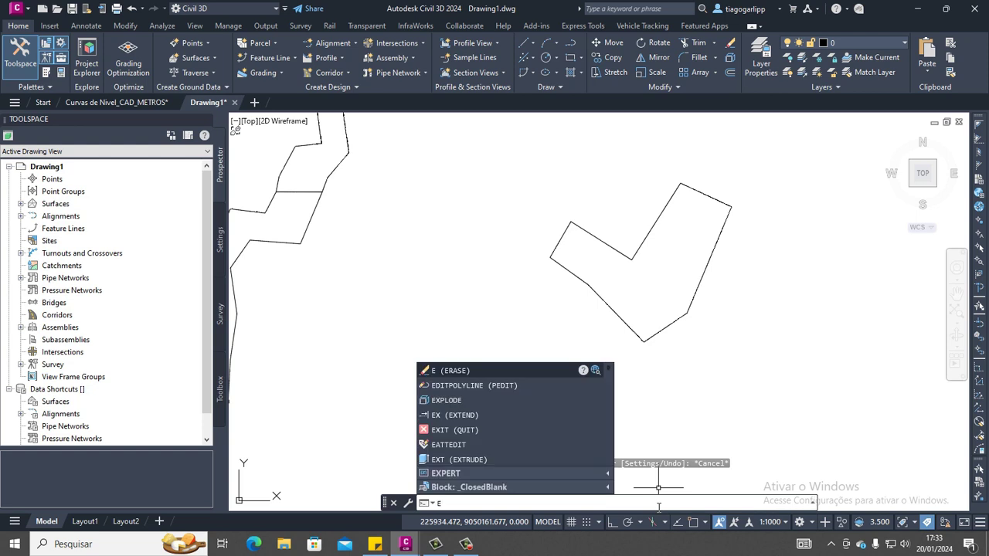
Step: Join all the copied boundary segments with PEDIT, using the Multiple and Join options and a fuzz distance picked as two points
{"action": "type", "text": "e"}
{"action": "key", "text": "BackSpace"}
{"action": "type", "text": "pe"}
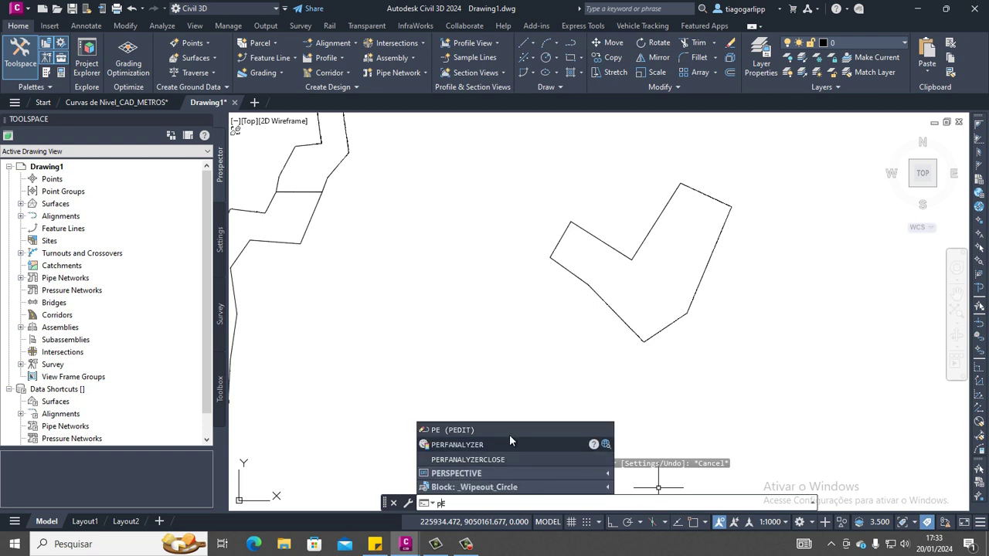
{"action": "key", "text": "Return"}
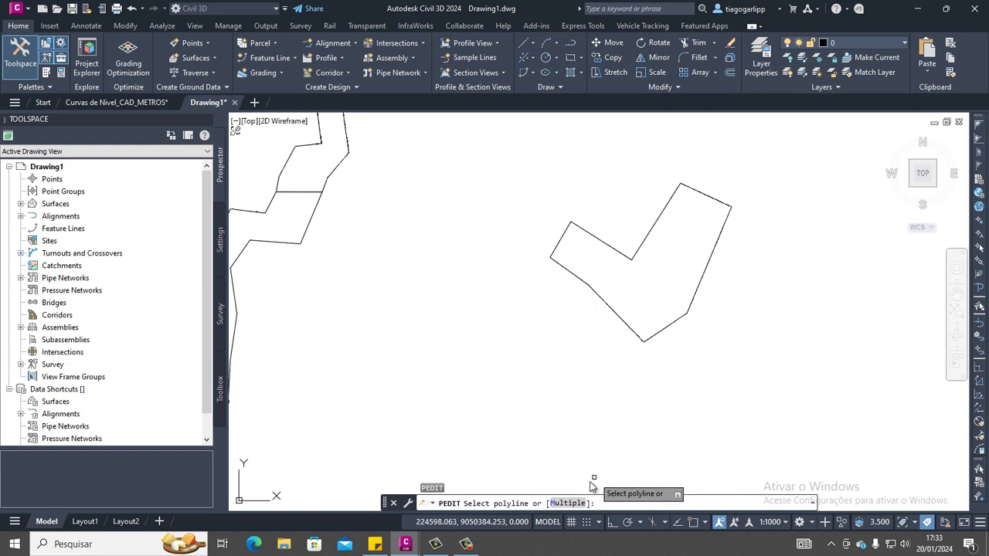
{"action": "type", "text": "M"}
{"action": "key", "text": "Return"}
{"action": "left_click", "coordinate": [822, 389]}
{"action": "left_click", "coordinate": [591, 184]}
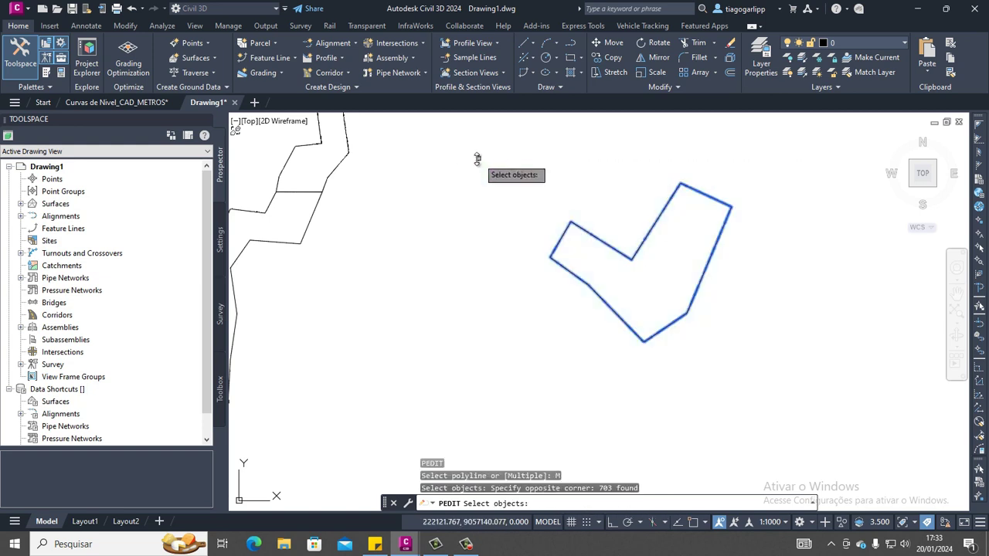
{"action": "key", "text": "Return"}
{"action": "type", "text": "J"}
{"action": "key", "text": "Return"}
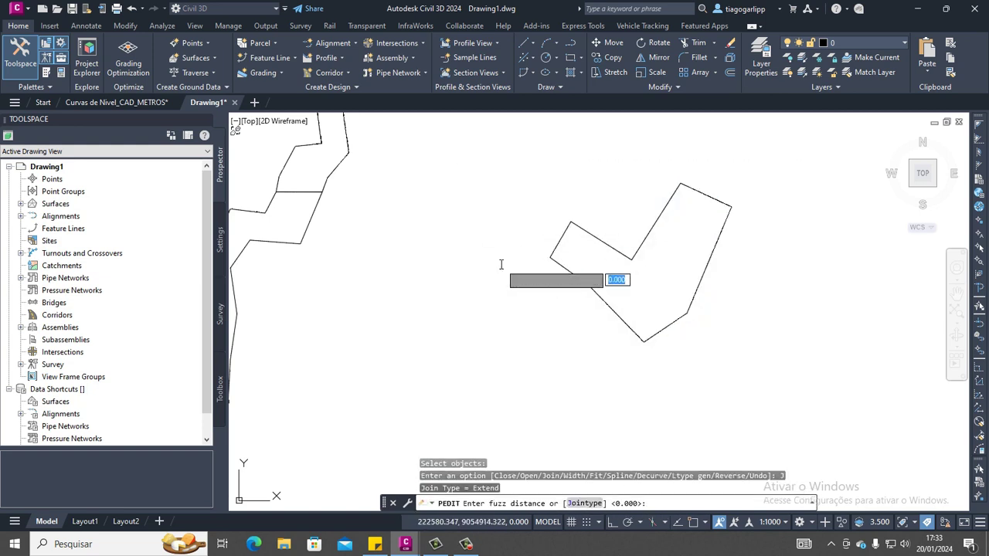
{"action": "left_click", "coordinate": [506, 262]}
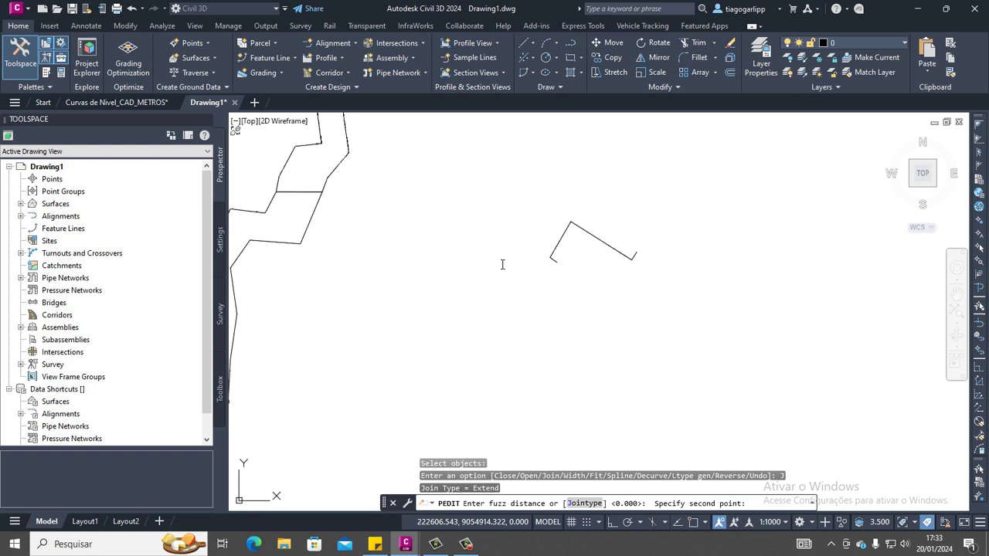
{"action": "left_click", "coordinate": [501, 264]}
{"action": "key", "text": "Return"}
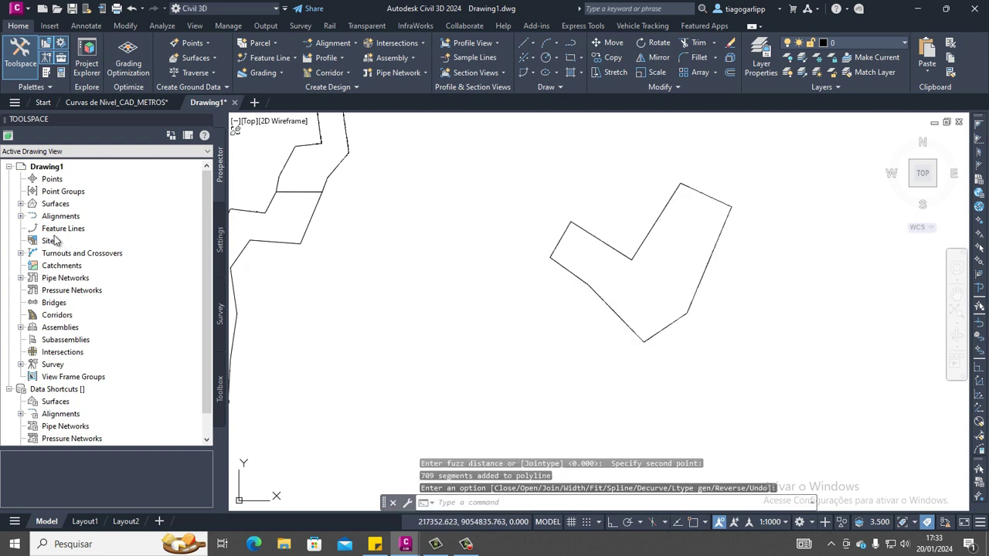
Step: Add the joined polyline to Surface1's definition as an Outer boundary with non-destructive breakline and a 1.000 m mid-ordinate distance
{"action": "left_click", "coordinate": [20, 204]}
{"action": "left_click", "coordinate": [33, 217]}
{"action": "left_click", "coordinate": [44, 253]}
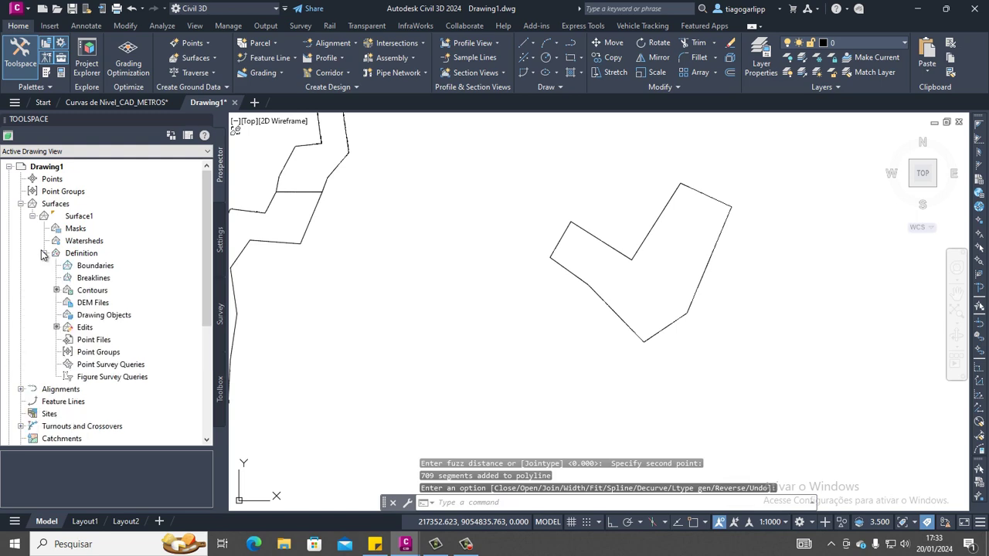
{"action": "right_click", "coordinate": [113, 269]}
{"action": "left_click", "coordinate": [147, 274]}
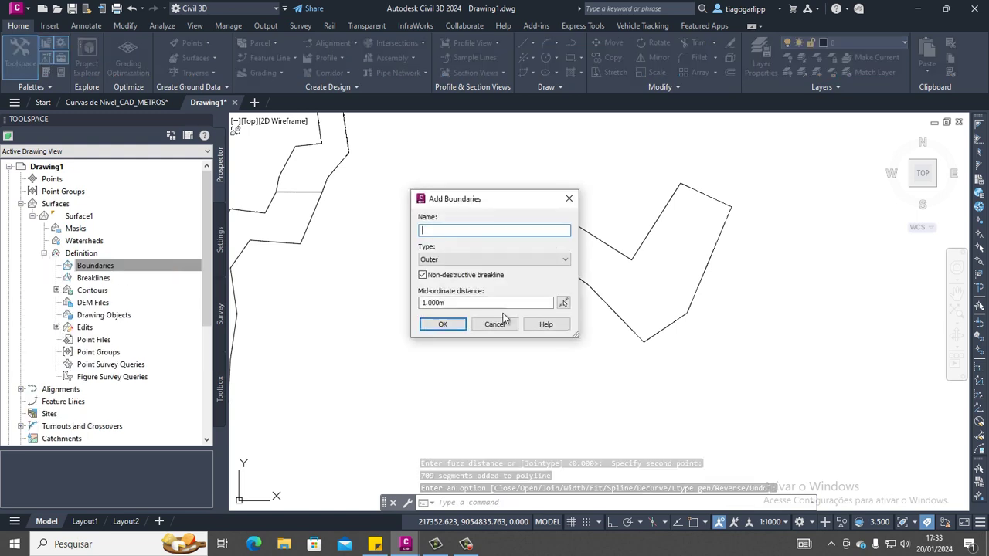
{"action": "left_click", "coordinate": [433, 330]}
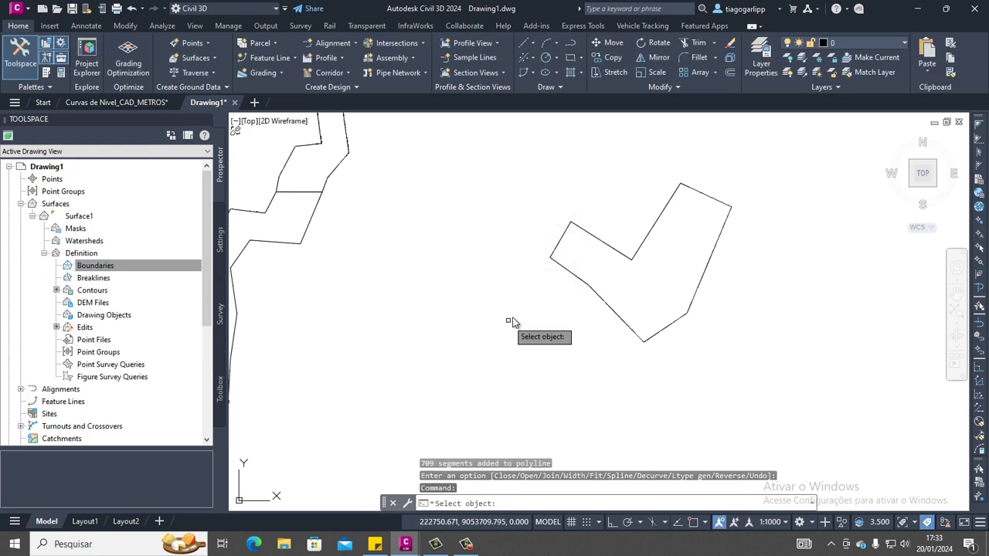
{"action": "left_click", "coordinate": [585, 286]}
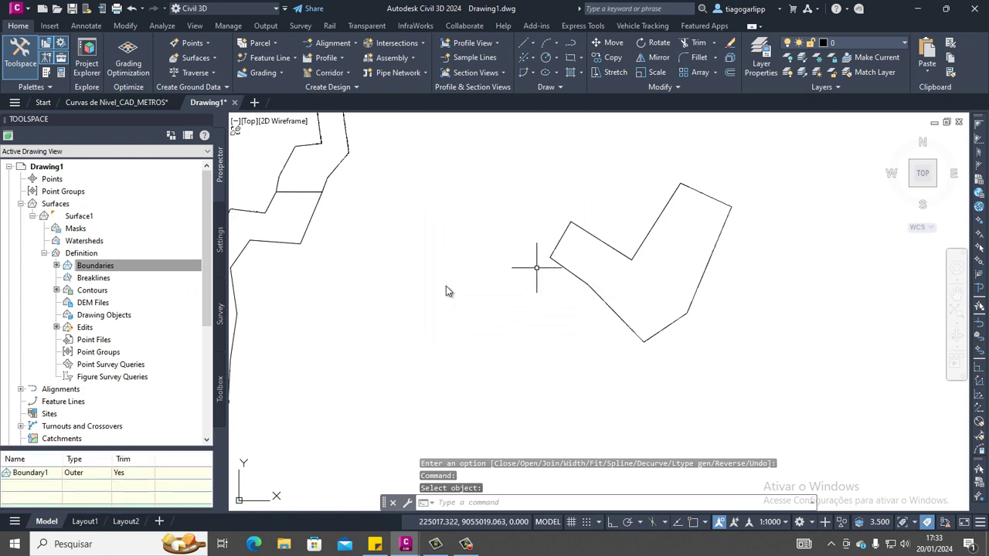
{"action": "right_click", "coordinate": [497, 292]}
{"action": "key", "text": "Escape"}
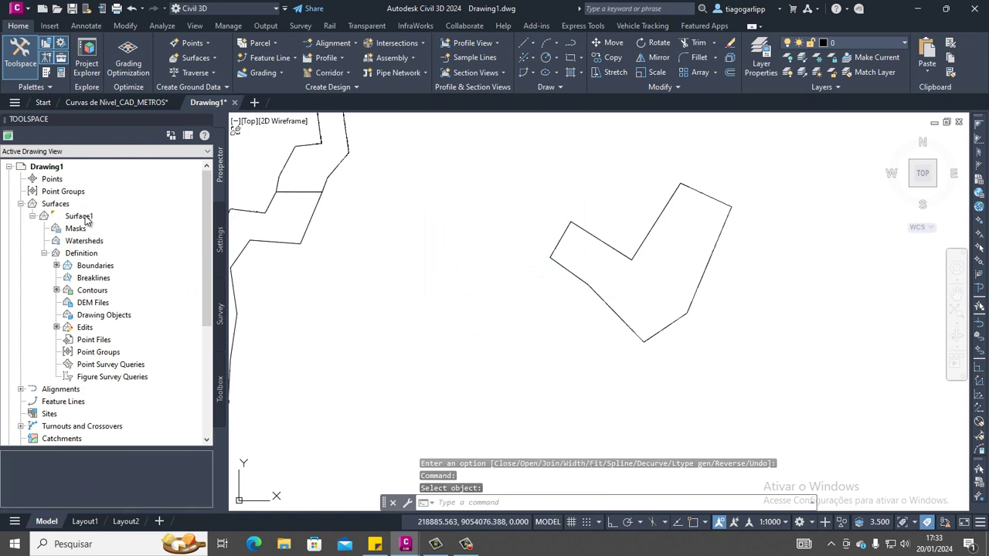
Step: Set the surface style of Surface1 to Contours 1m and 5m (Background) in its surface properties
{"action": "right_click", "coordinate": [86, 219]}
{"action": "left_click", "coordinate": [140, 223]}
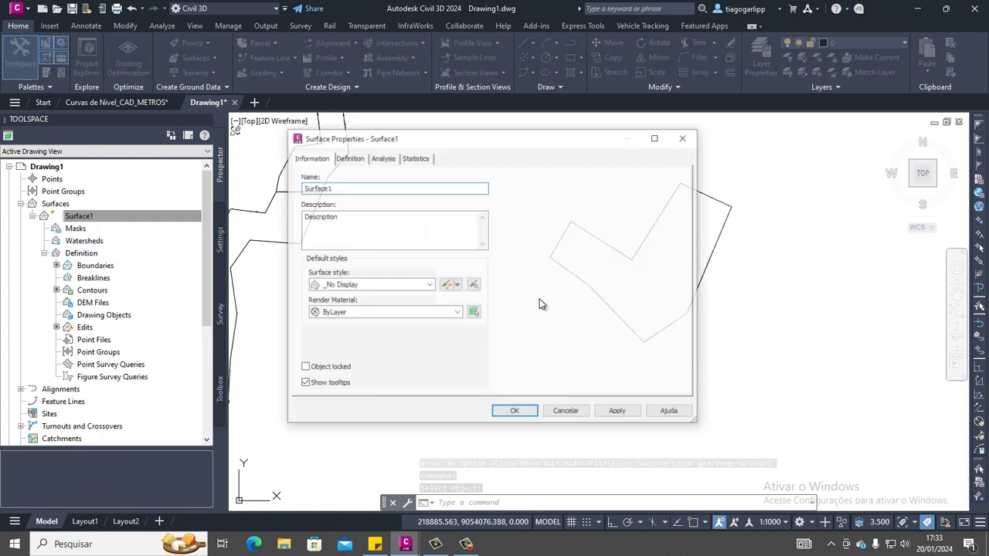
{"action": "left_click", "coordinate": [406, 285]}
{"action": "left_click", "coordinate": [386, 316]}
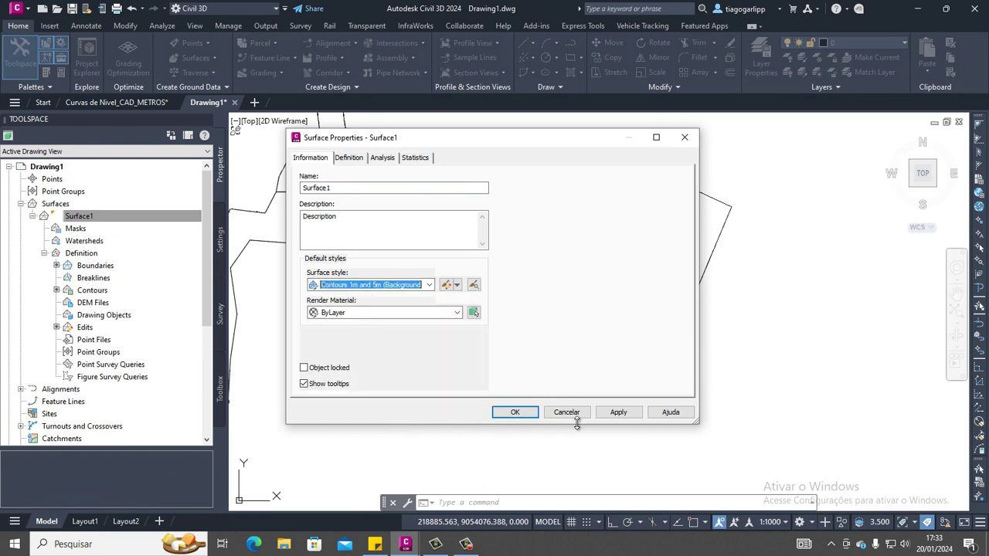
{"action": "left_click", "coordinate": [516, 413]}
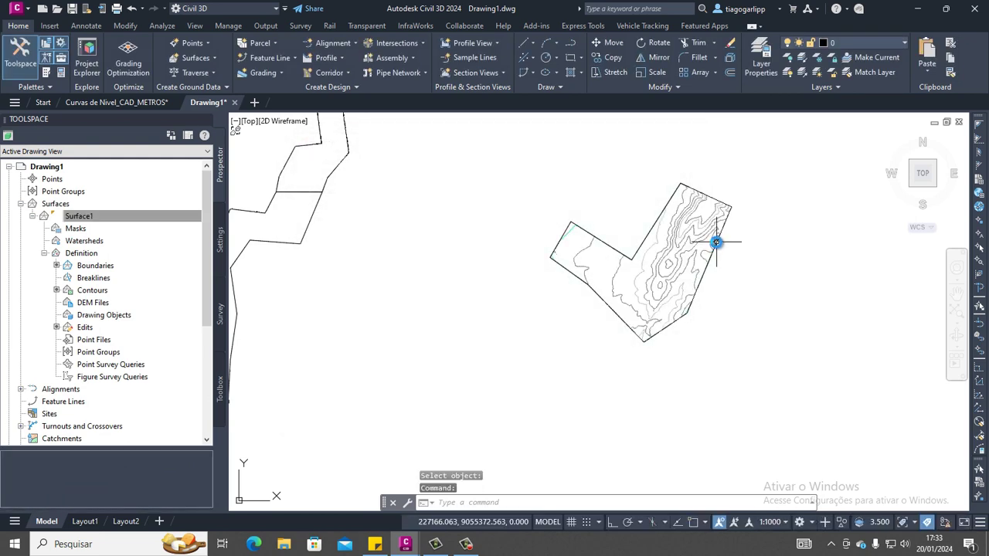
{"action": "scroll", "coordinate": [735, 265], "scroll_direction": "up", "scroll_amount": 2}
{"action": "mouse_move", "coordinate": [690, 267]}
{"action": "middle_mouse_down"}
{"action": "mouse_move", "coordinate": [722, 256]}
{"action": "mouse_move", "coordinate": [736, 267]}
{"action": "mouse_move", "coordinate": [715, 282]}
{"action": "middle_mouse_up"}
Step: Set the data shortcuts working folder to the TOPO folder inside BASE_DADOS_C3D
{"action": "scroll", "coordinate": [76, 322], "scroll_direction": "down", "scroll_amount": 4}
{"action": "scroll", "coordinate": [79, 311], "scroll_direction": "down", "scroll_amount": 2}
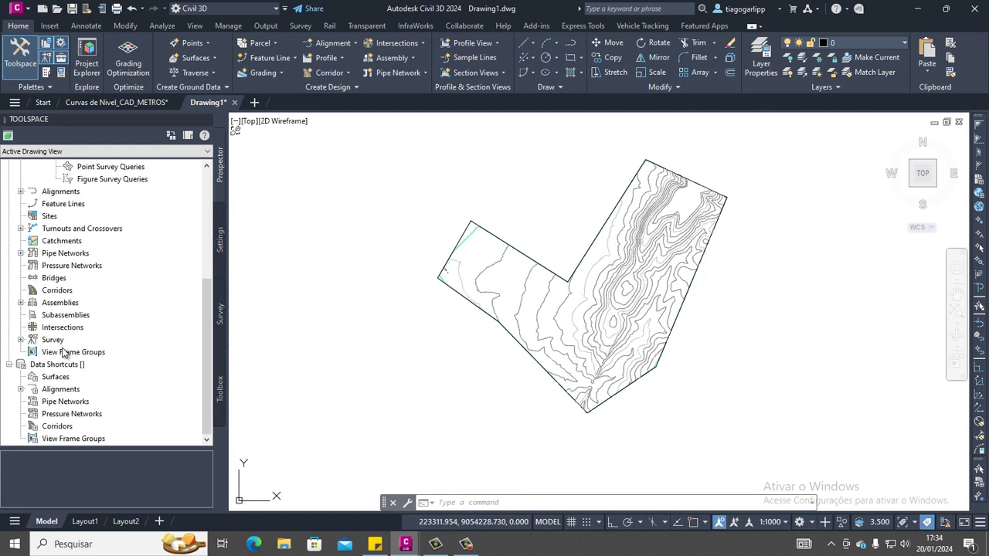
{"action": "left_click", "coordinate": [60, 365]}
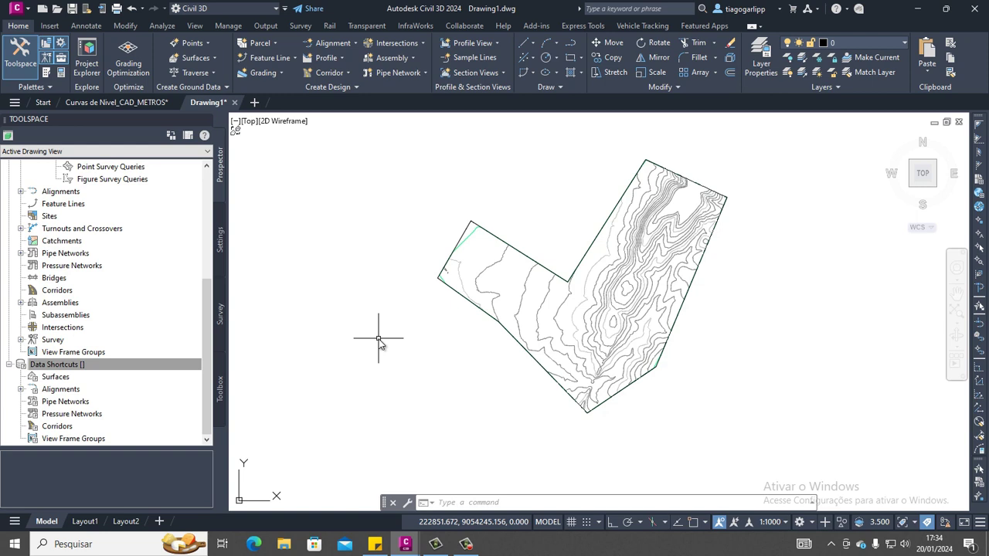
{"action": "left_click", "coordinate": [81, 364]}
{"action": "right_click", "coordinate": [79, 365]}
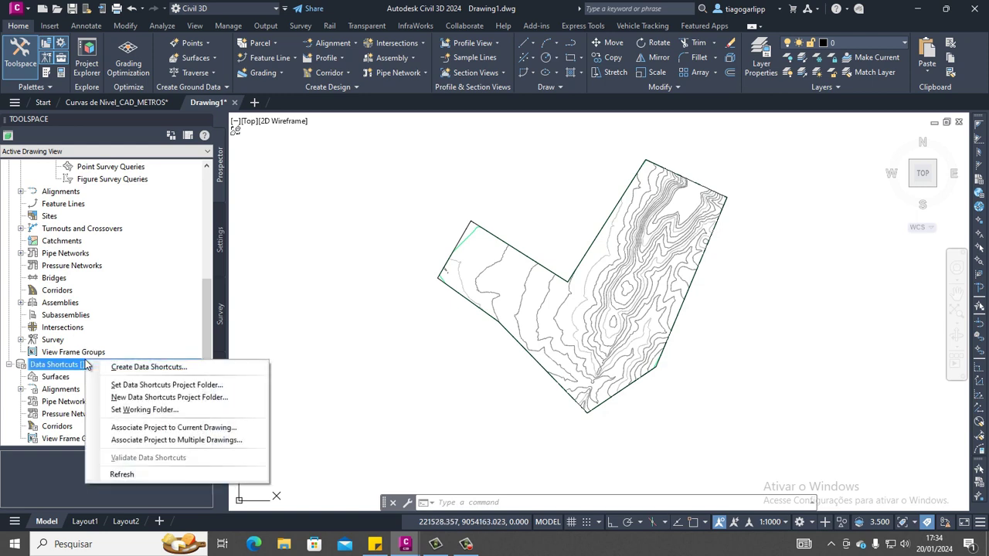
{"action": "right_click", "coordinate": [78, 363]}
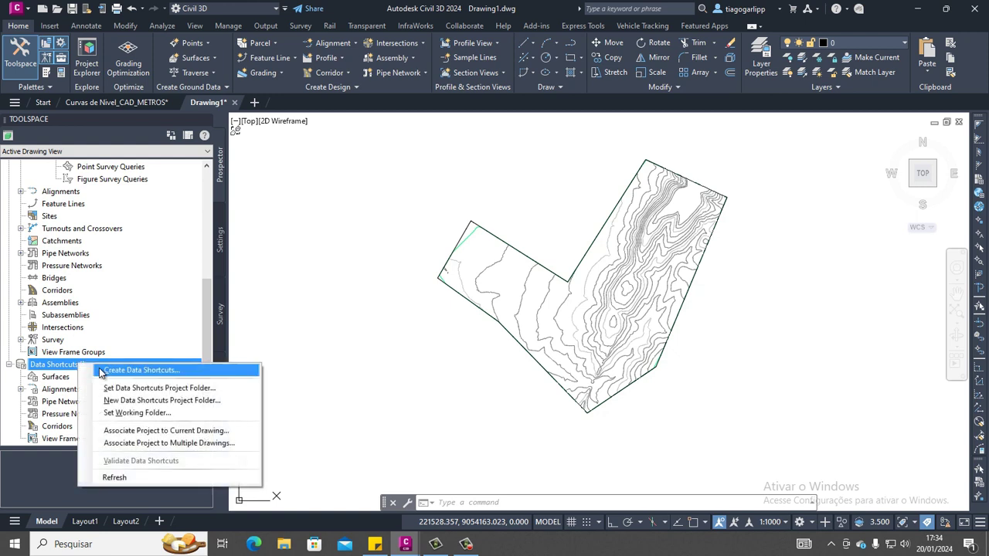
{"action": "left_click", "coordinate": [114, 416]}
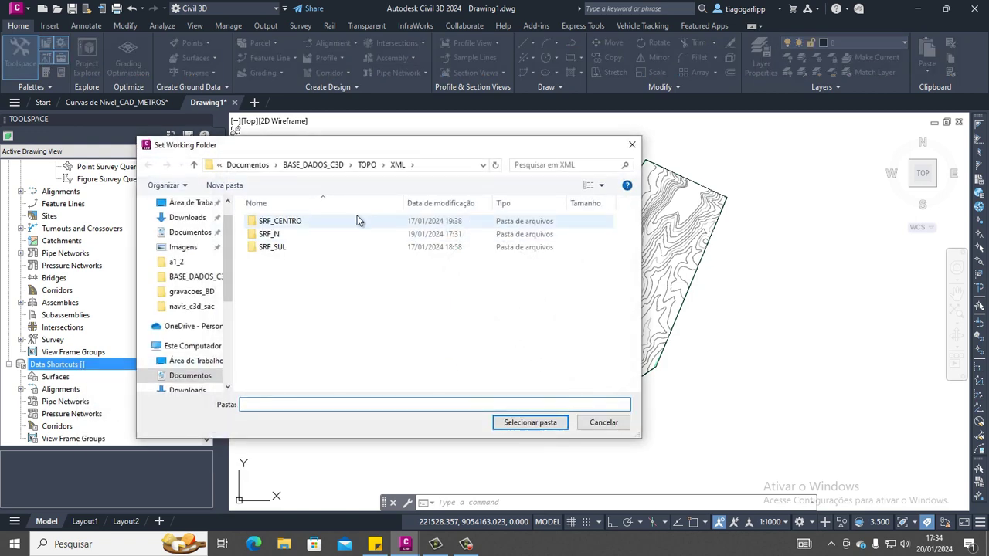
{"action": "left_click", "coordinate": [367, 164]}
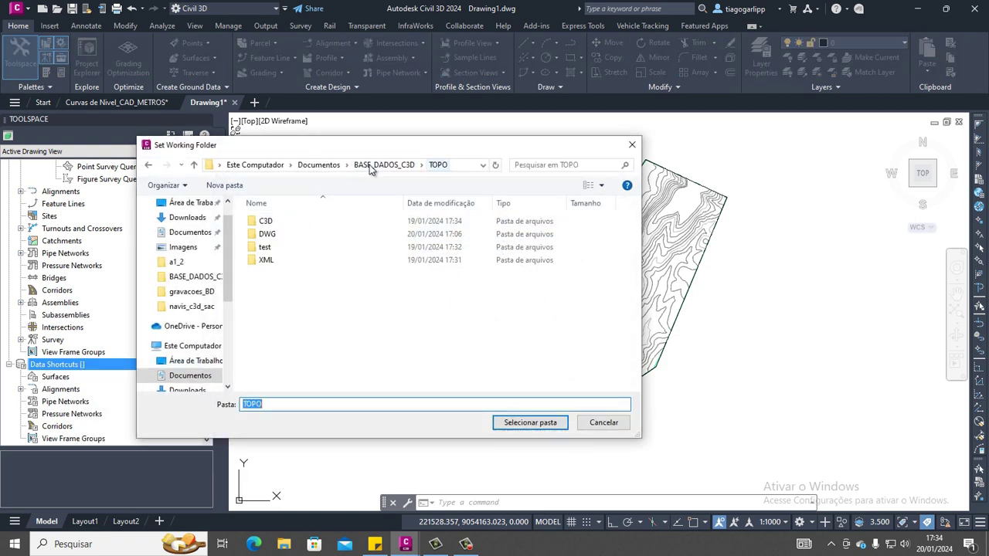
{"action": "double_click", "coordinate": [280, 221]}
{"action": "left_click", "coordinate": [367, 165]}
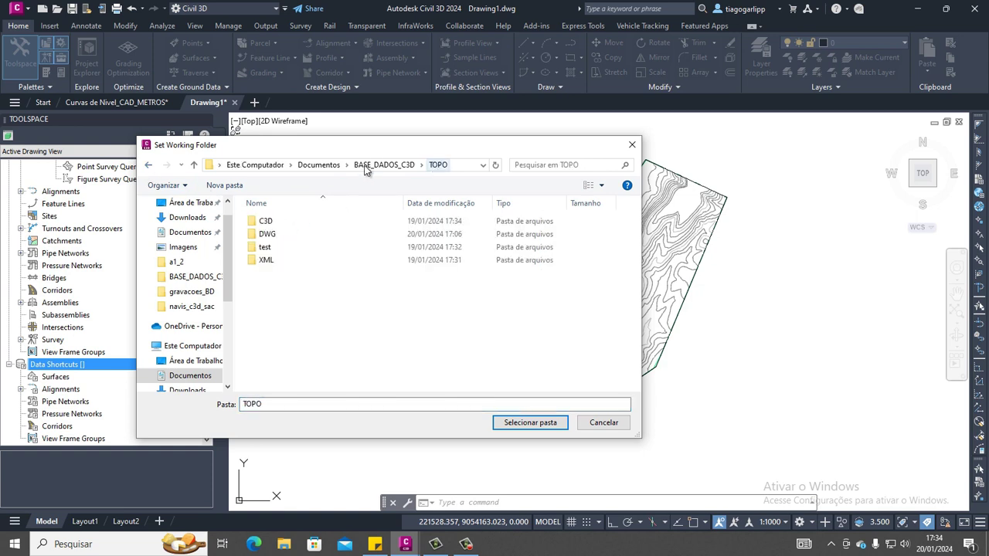
{"action": "left_click", "coordinate": [526, 423]}
Step: Switch to File Explorer and browse through Documents, BASE_DADOS_C3D and TOPO to the C3D folder to examine the project folder structure
{"action": "left_click", "coordinate": [285, 544]}
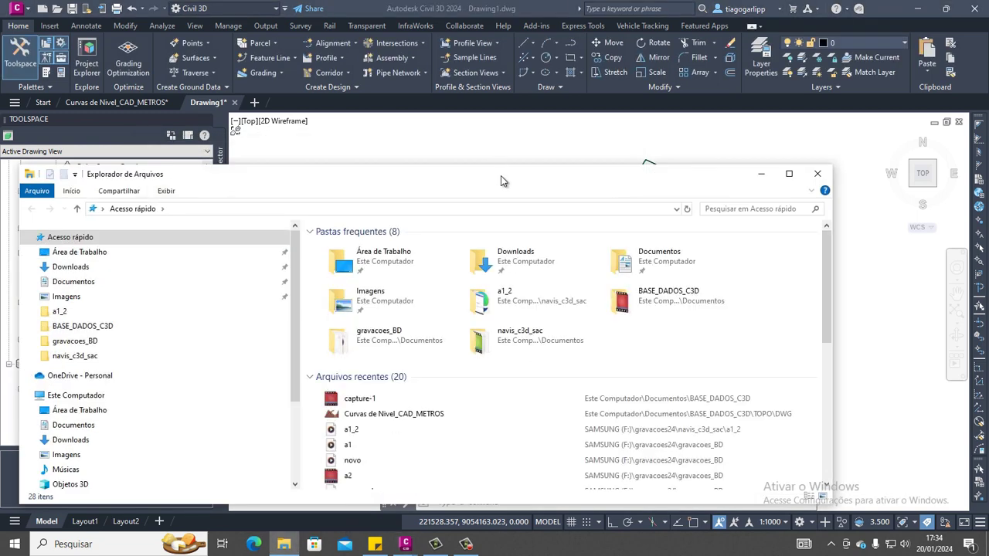
{"action": "double_click", "coordinate": [501, 175]}
{"action": "left_click", "coordinate": [72, 256]}
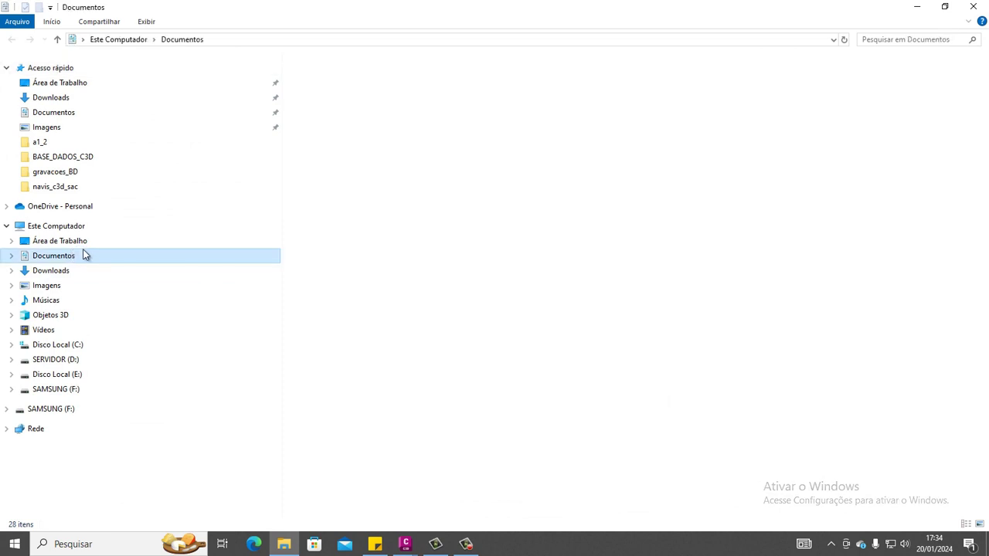
{"action": "double_click", "coordinate": [346, 115]}
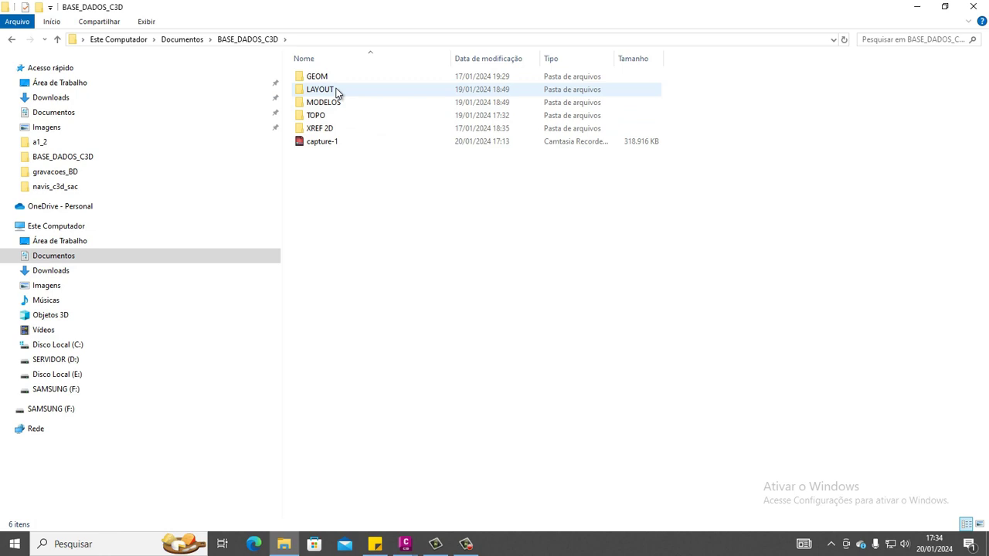
{"action": "double_click", "coordinate": [333, 115]}
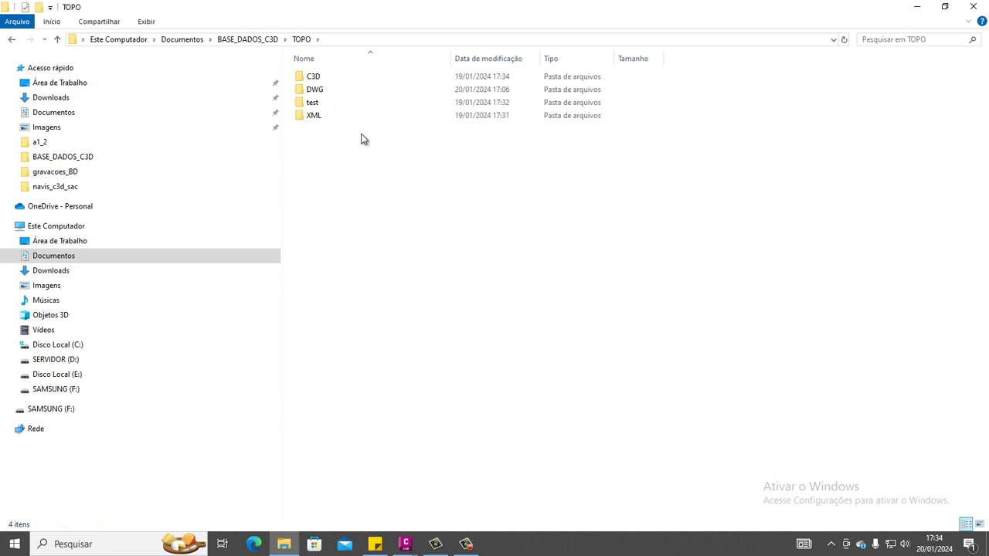
{"action": "double_click", "coordinate": [335, 77]}
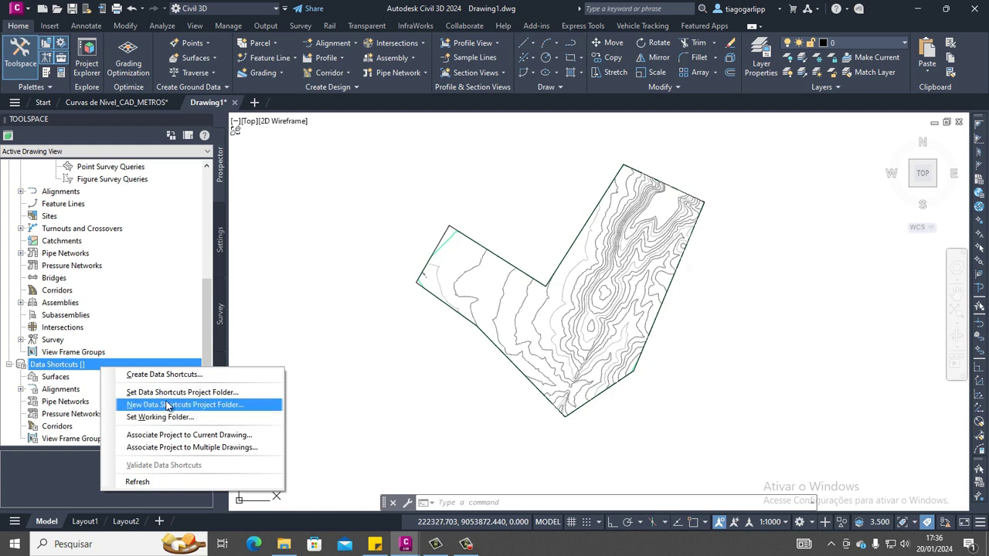
Step: Create a new data shortcuts project folder named surface_w and associate the project to the current drawing
{"action": "left_click", "coordinate": [167, 405]}
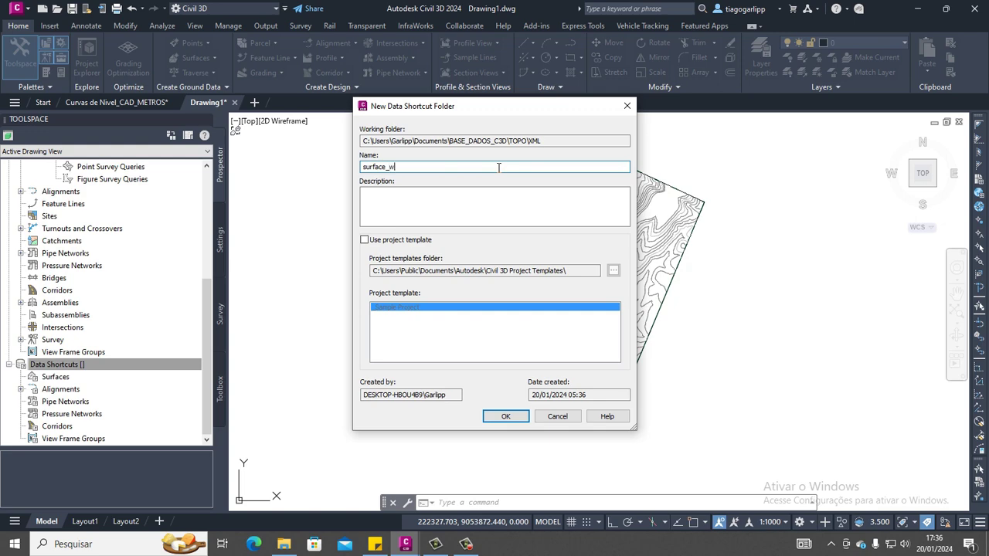
{"action": "type", "text": "surface_w"}
{"action": "left_click", "coordinate": [495, 417]}
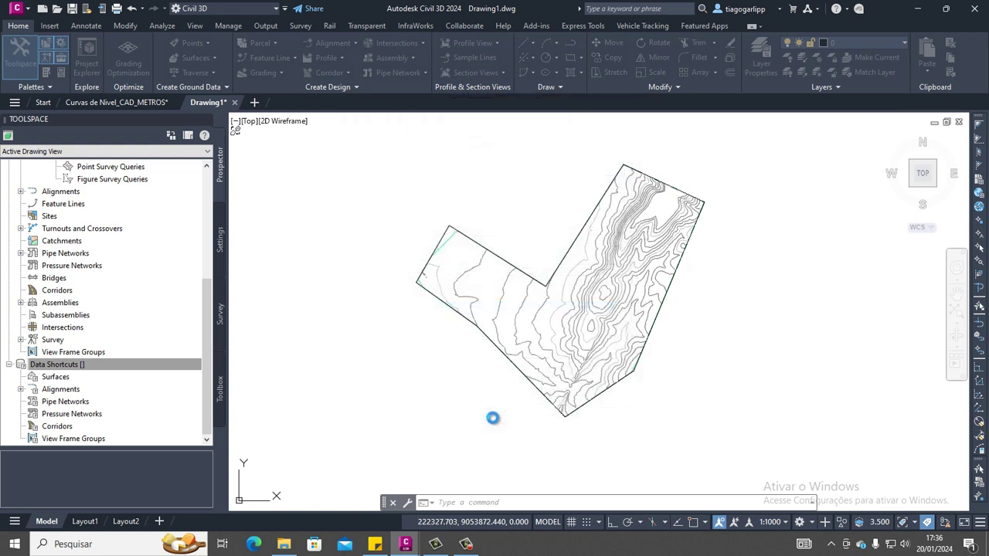
{"action": "right_click", "coordinate": [117, 364]}
{"action": "left_click", "coordinate": [203, 430]}
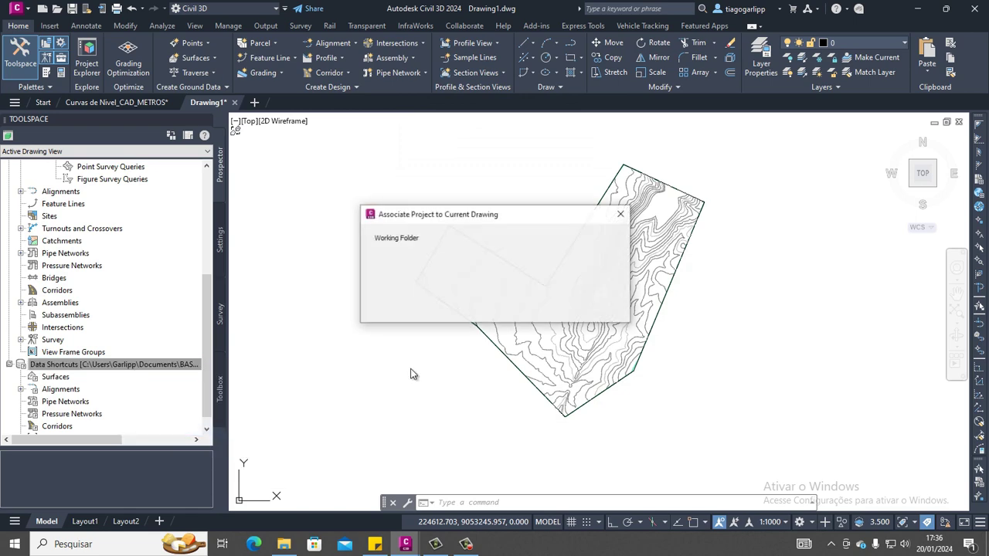
{"action": "left_click", "coordinate": [482, 309]}
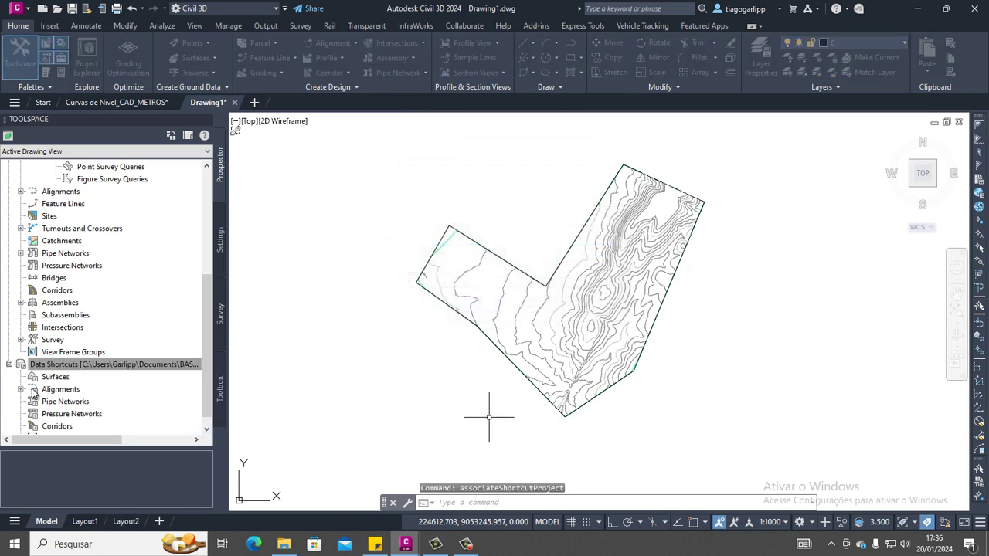
Step: Start creating data shortcuts and save the drawing as Drawing1.dwg on the Desktop, replacing the existing file
{"action": "right_click", "coordinate": [78, 368]}
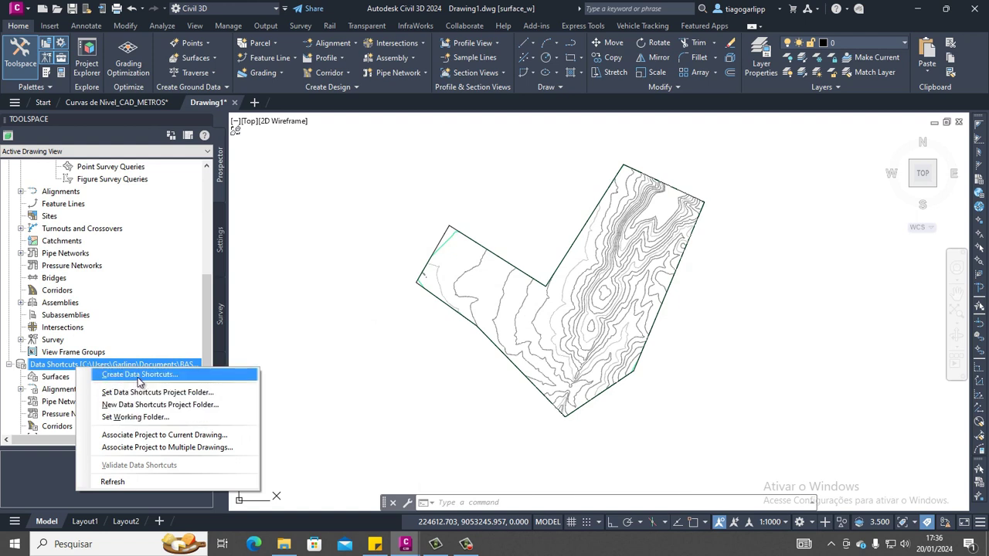
{"action": "left_click", "coordinate": [139, 375]}
{"action": "left_click", "coordinate": [515, 286]}
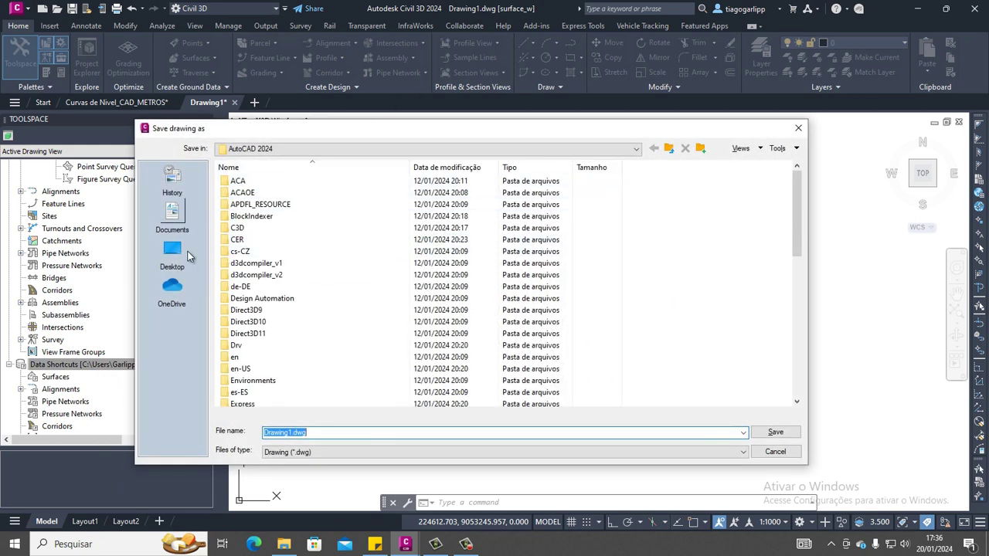
{"action": "left_click", "coordinate": [174, 251]}
{"action": "left_click", "coordinate": [775, 432]}
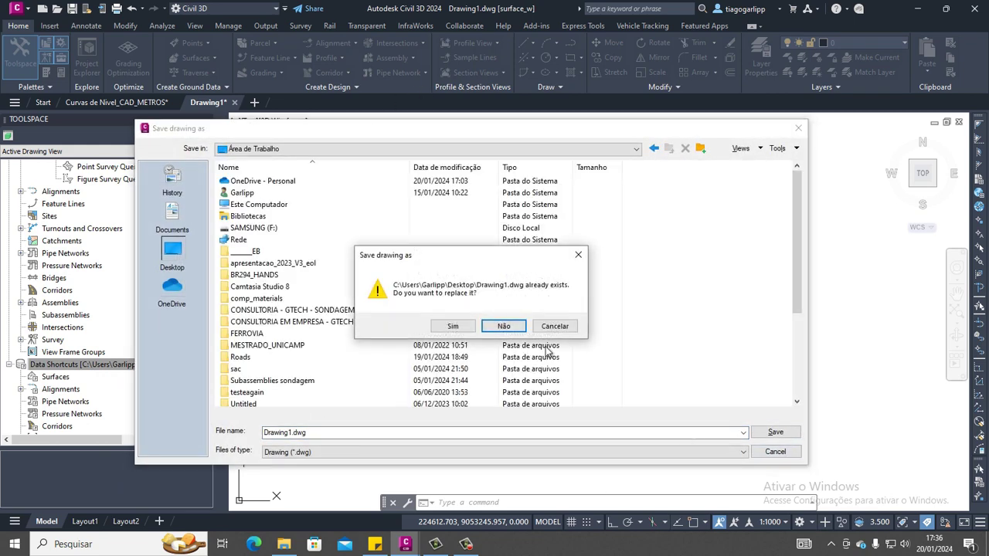
{"action": "left_click", "coordinate": [453, 325]}
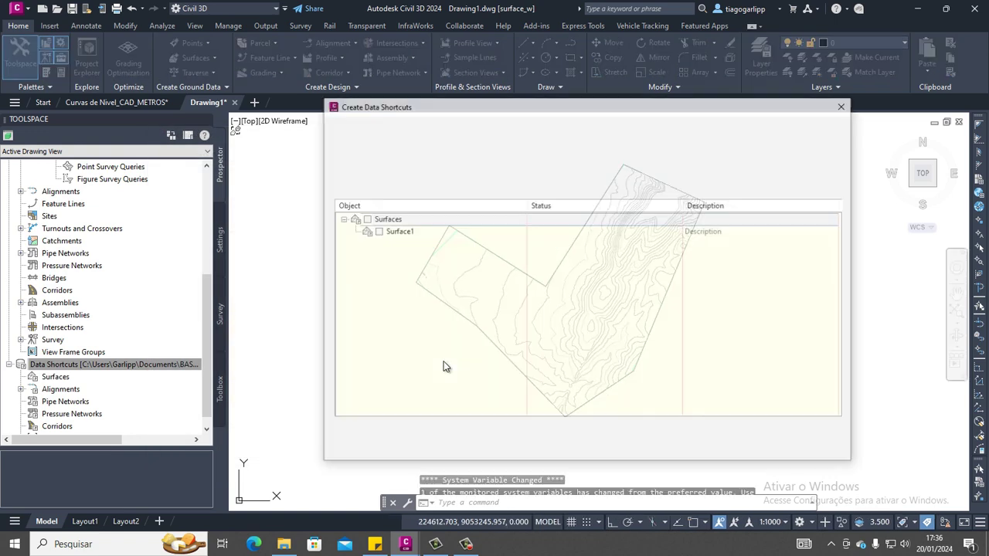
Step: Publish all surfaces, including Surface1, as data shortcuts and expand the project's shortcut list to check the Surface1 entry
{"action": "left_click", "coordinate": [365, 219]}
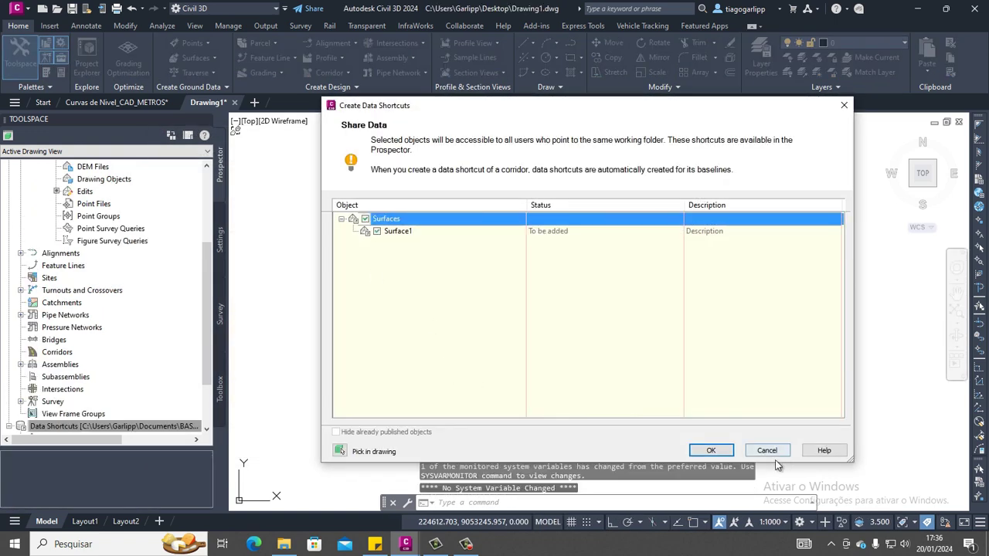
{"action": "left_click", "coordinate": [711, 451]}
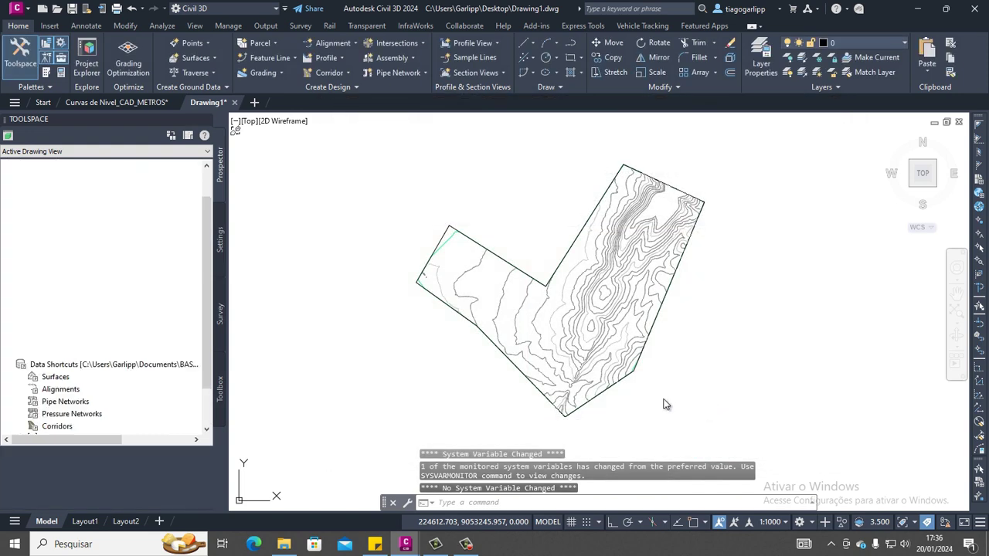
{"action": "left_click", "coordinate": [21, 365]}
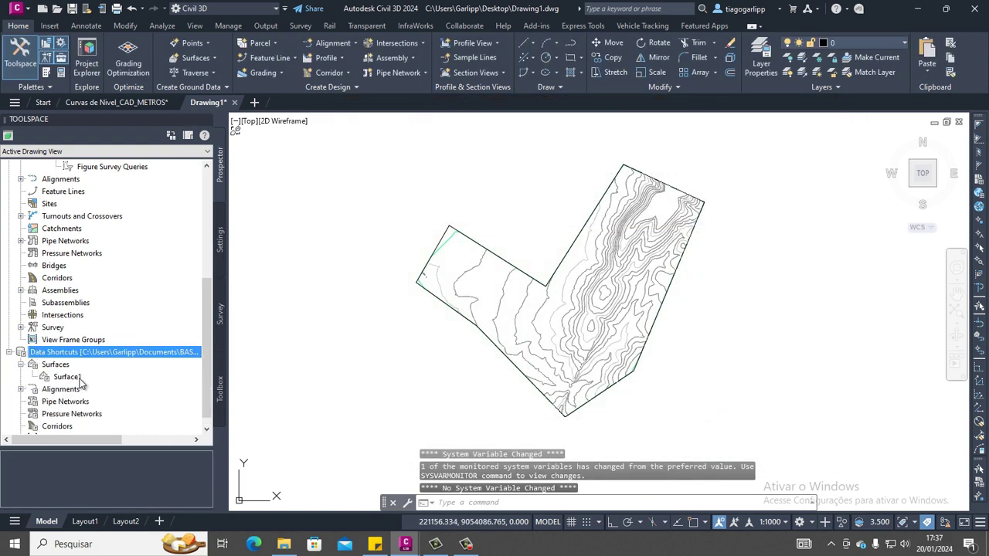
{"action": "right_click", "coordinate": [81, 378]}
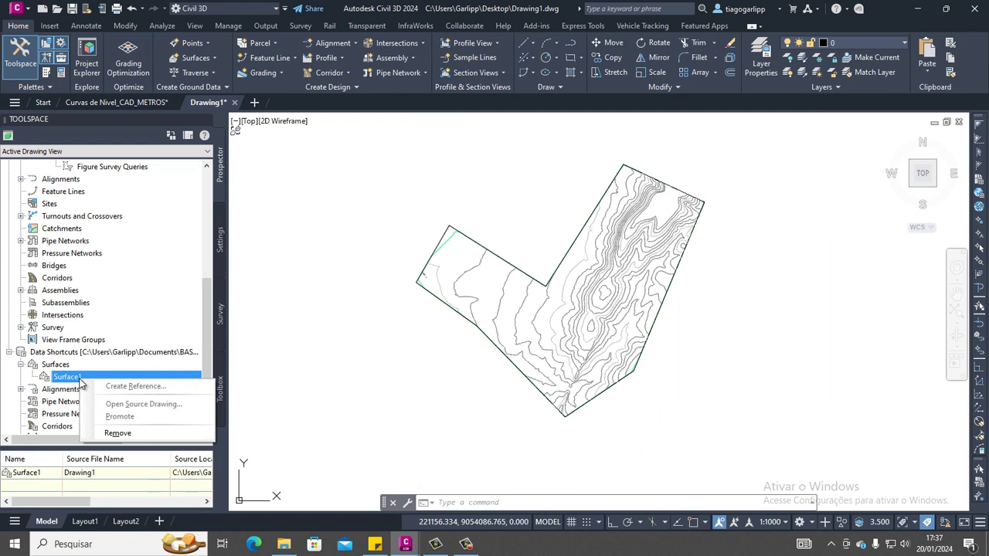
{"action": "key", "text": "Escape"}
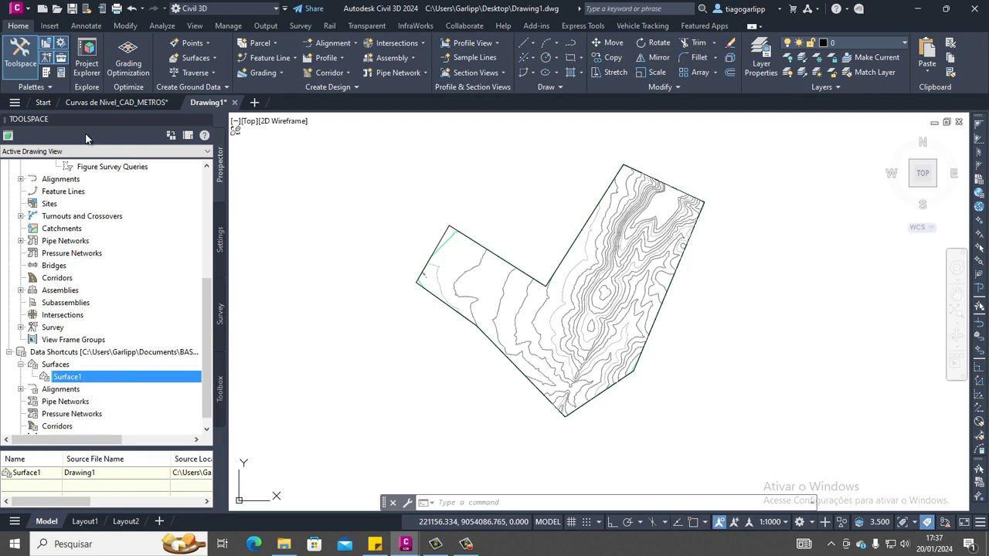
Step: Create a new drawing from the _Autodesk Civil 3D (Metric) NCS template
{"action": "left_click", "coordinate": [16, 9]}
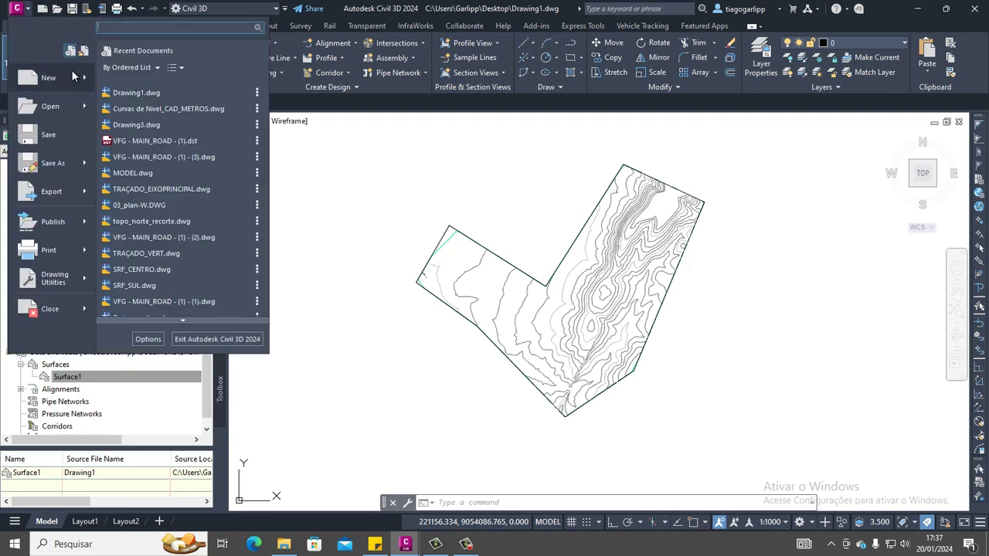
{"action": "left_click", "coordinate": [343, 177]}
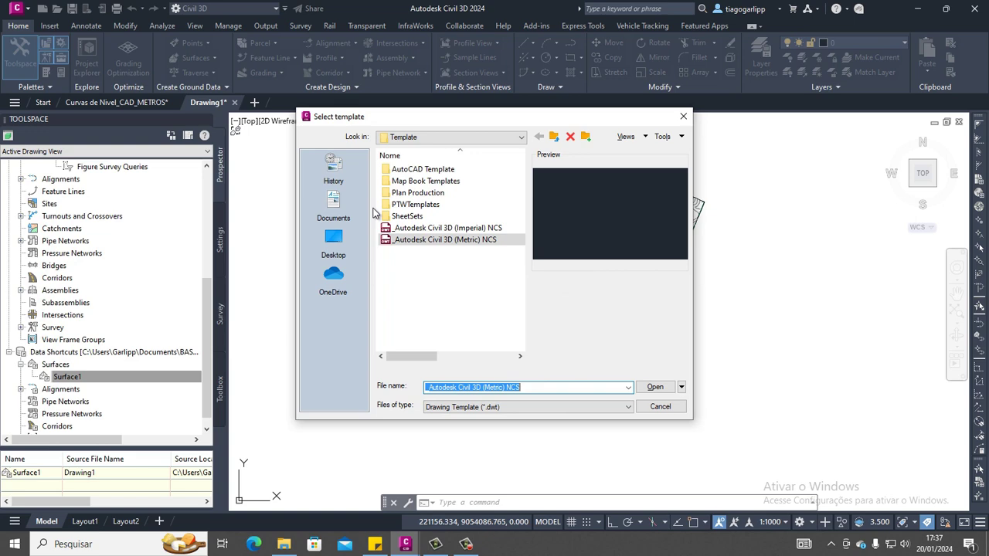
{"action": "left_click", "coordinate": [655, 387]}
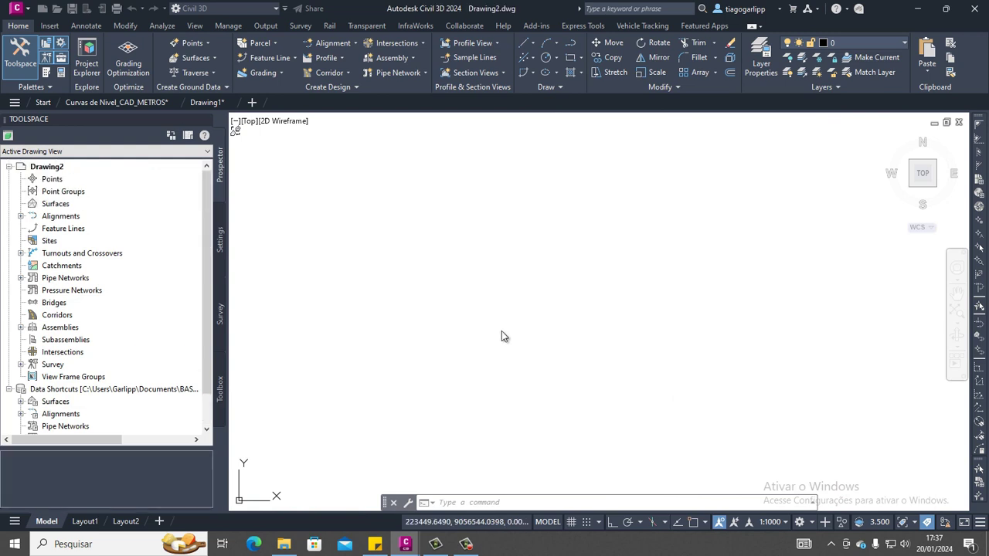
Step: Create a reference to the Surface1 data shortcut in the new drawing with the default settings and show its full extents
{"action": "left_click", "coordinate": [21, 402]}
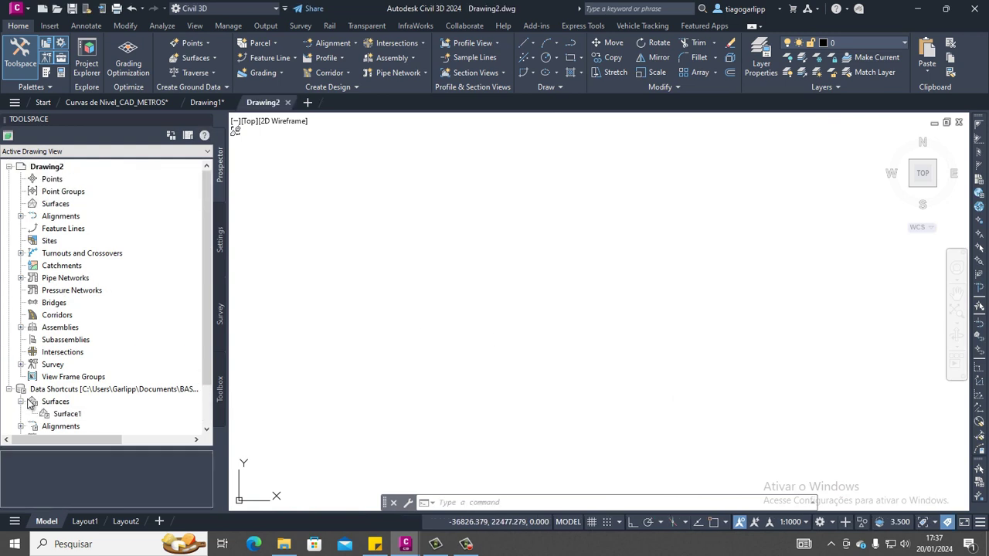
{"action": "scroll", "coordinate": [104, 378], "scroll_direction": "down", "scroll_amount": 2}
{"action": "right_click", "coordinate": [77, 364]}
{"action": "left_click", "coordinate": [108, 373]}
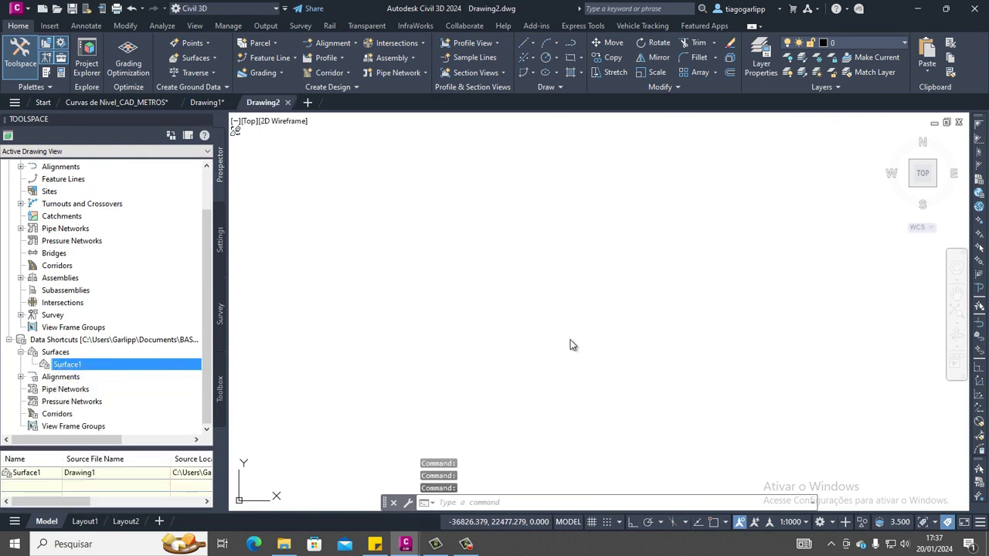
{"action": "left_click", "coordinate": [521, 364]}
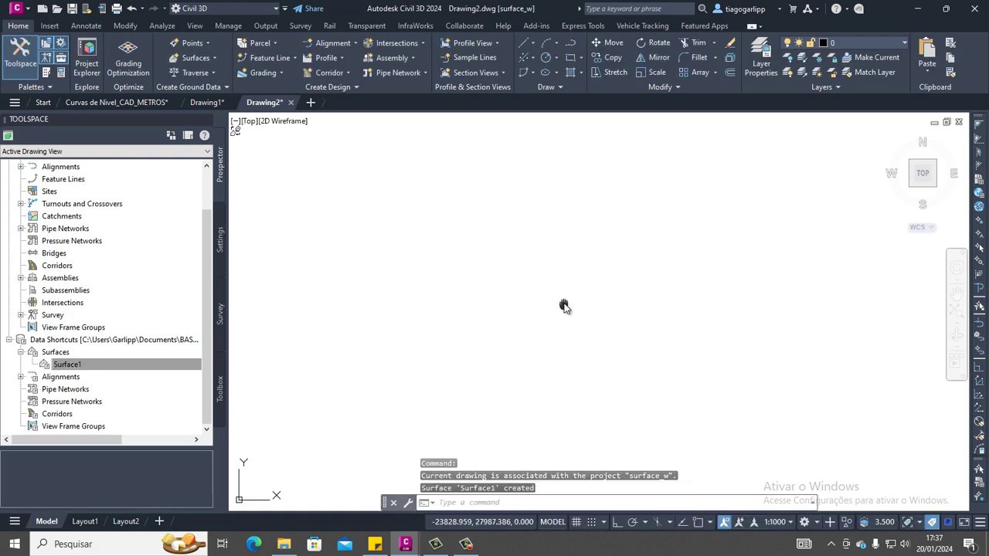
{"action": "middle_click", "coordinate": [564, 307]}
{"action": "middle_click", "coordinate": [564, 307]}
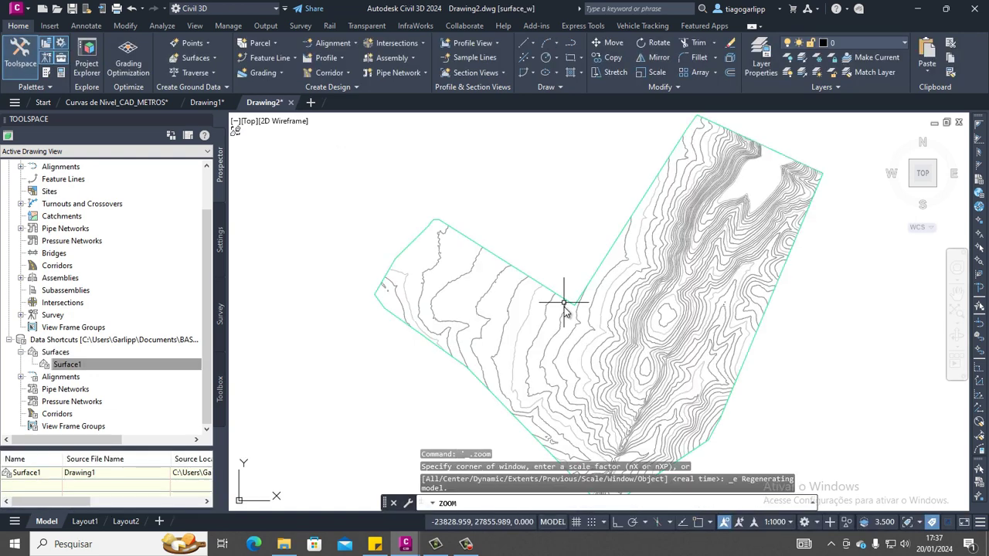
Step: Open the working folder selection for the data shortcuts
{"action": "right_click", "coordinate": [70, 341]}
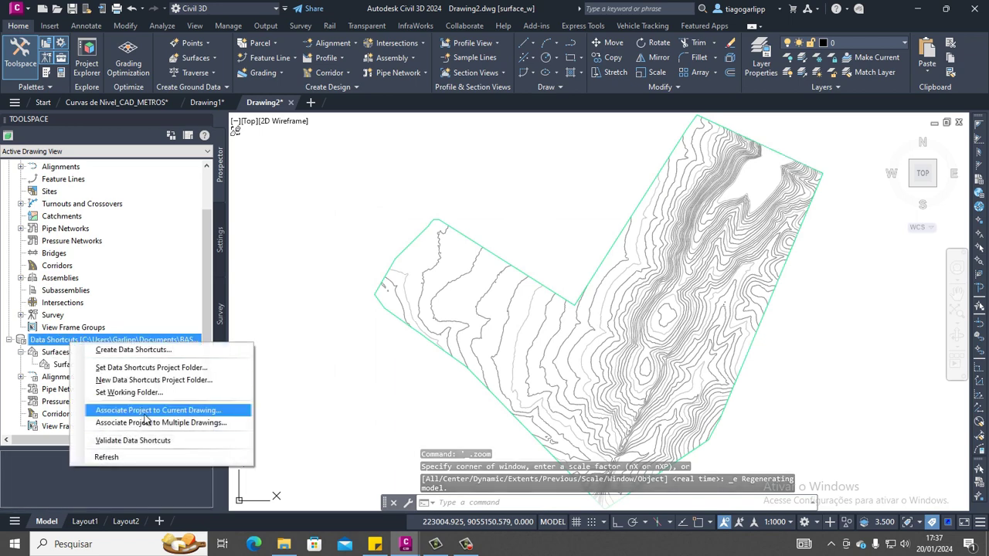
{"action": "left_click", "coordinate": [143, 396]}
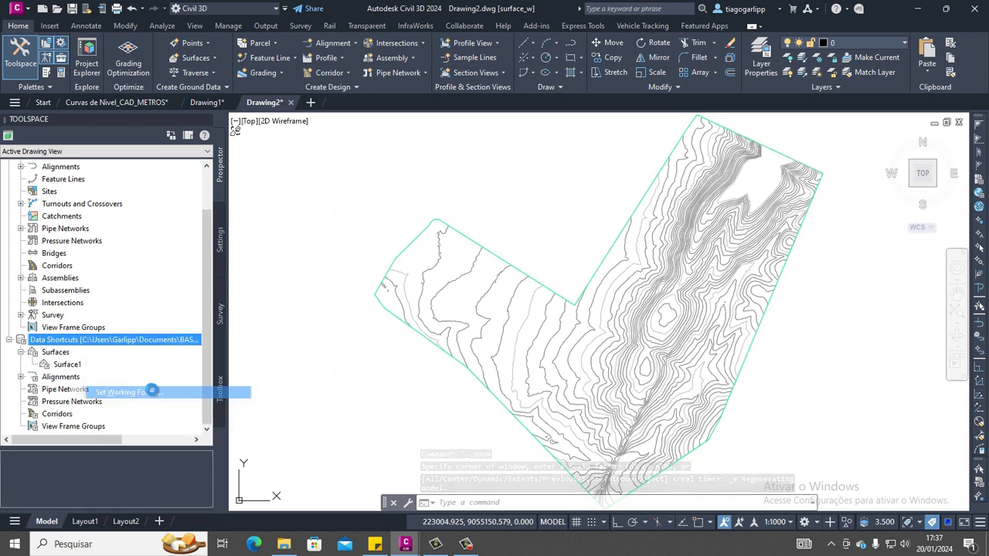